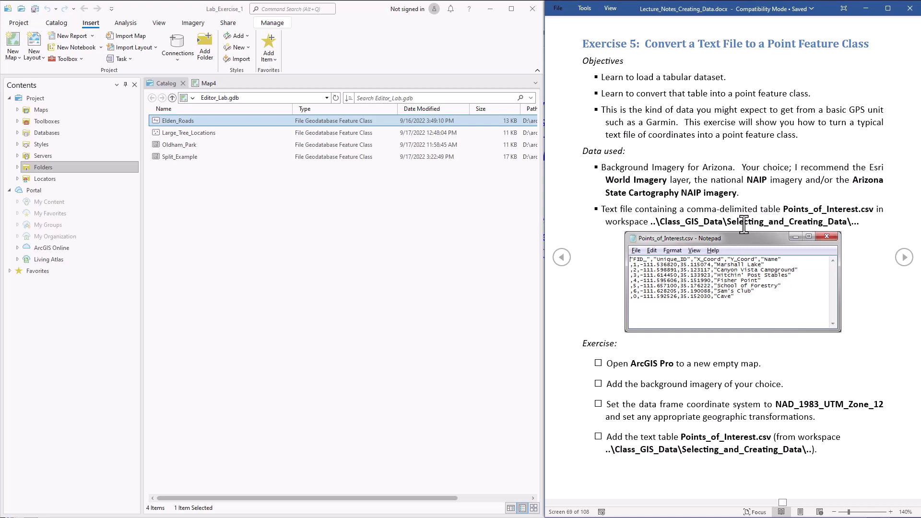
Step: Add the text table Points_of_Interest.csv from the Class_GIS_Data\Selecting_and_Creating_Data folder to Map4
{"action": "left_click_drag", "start_coordinate": [735, 222], "coordinate": [847, 222]}
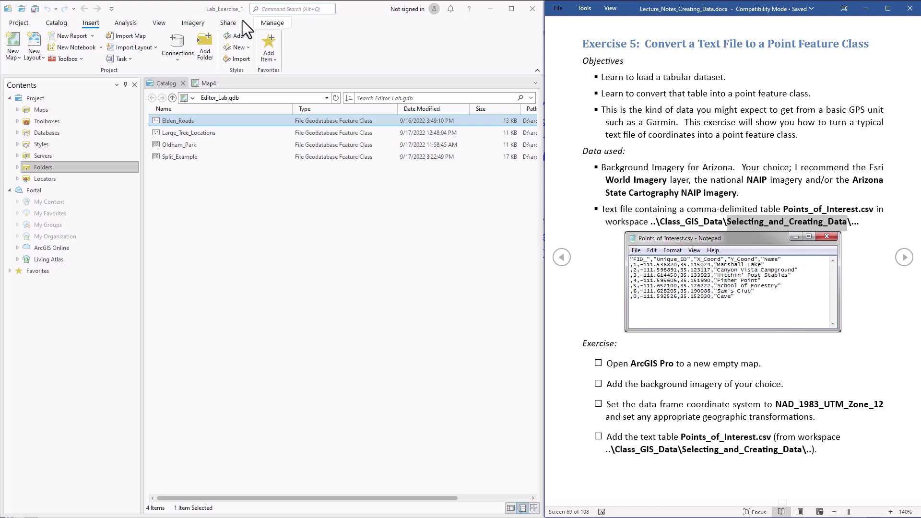
{"action": "left_click", "coordinate": [206, 83]}
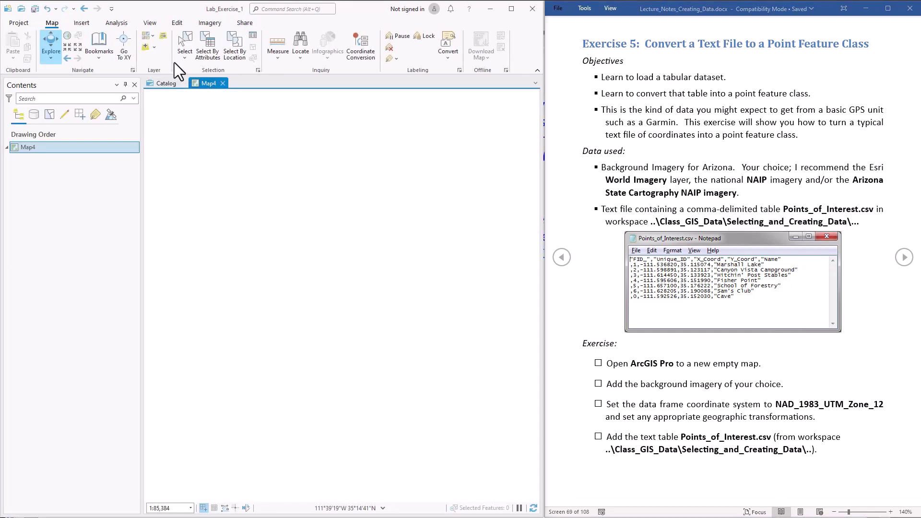
{"action": "left_click", "coordinate": [154, 46]}
{"action": "left_click", "coordinate": [164, 64]}
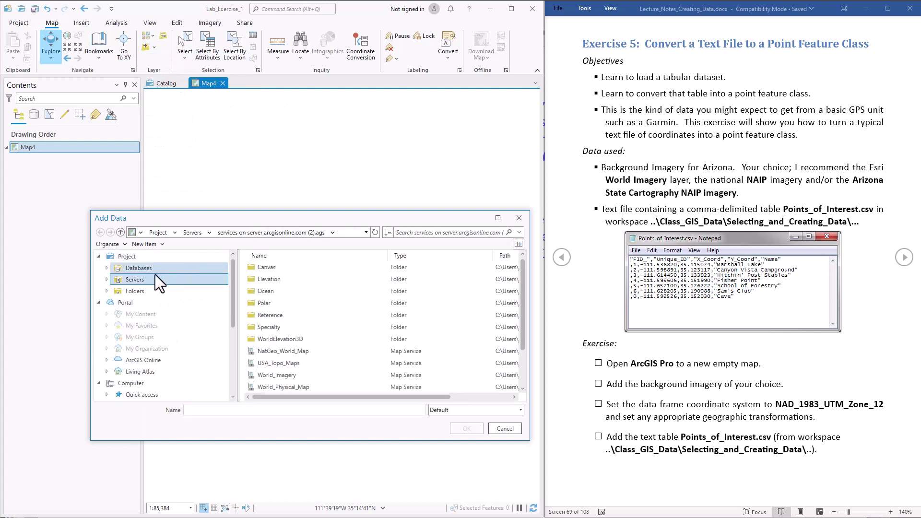
{"action": "left_click", "coordinate": [134, 290]}
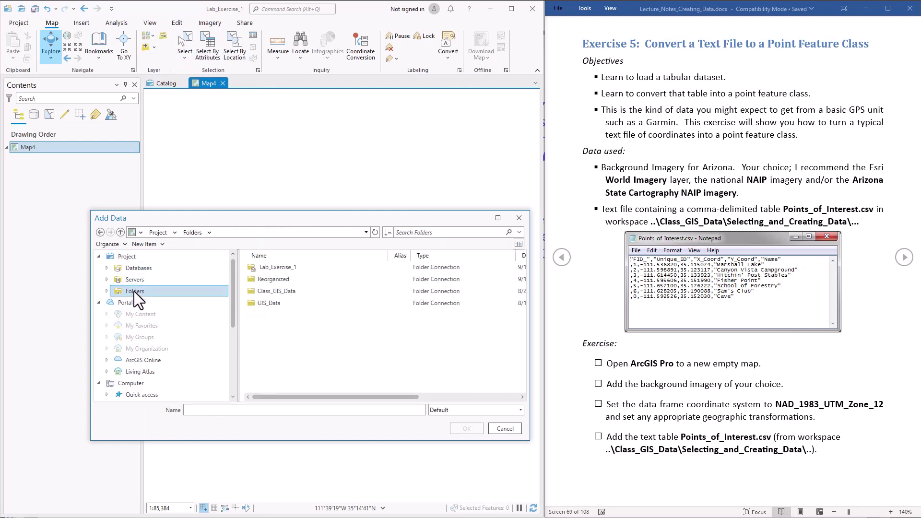
{"action": "double_click", "coordinate": [272, 292]}
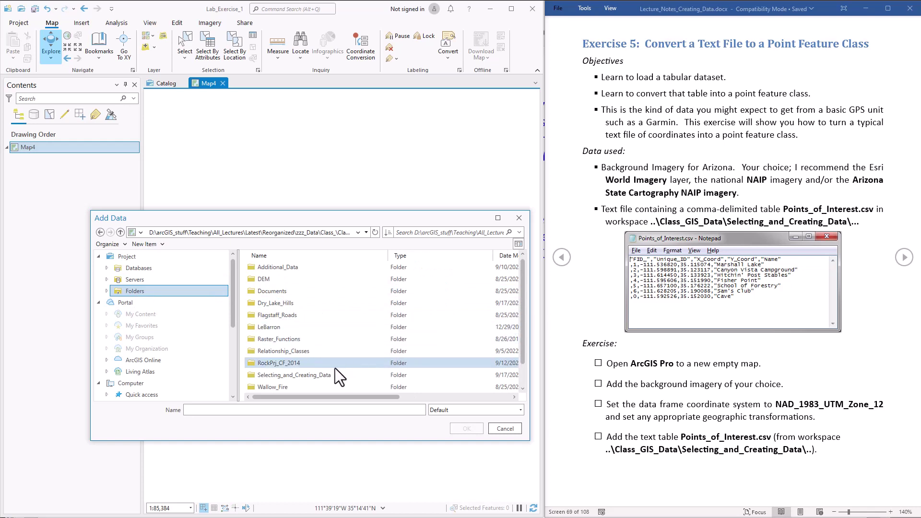
{"action": "double_click", "coordinate": [321, 376]}
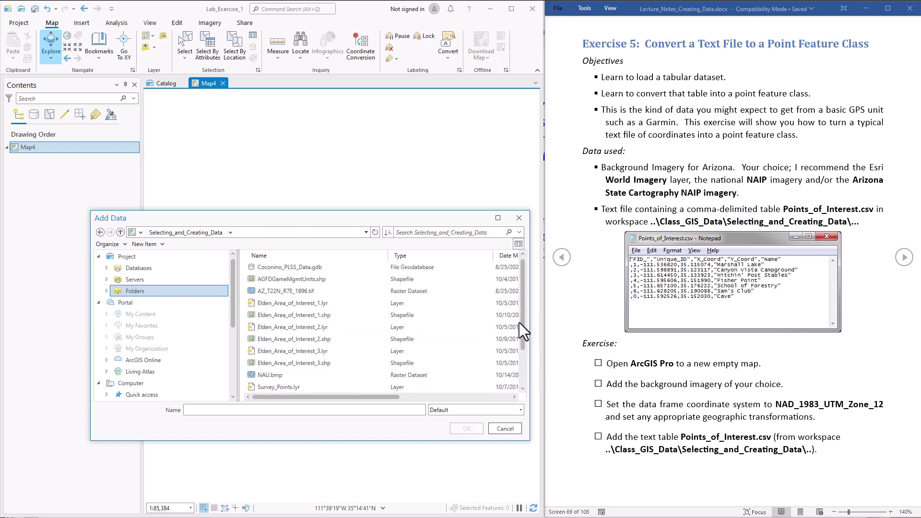
{"action": "left_click_drag", "start_coordinate": [522, 330], "coordinate": [522, 367]}
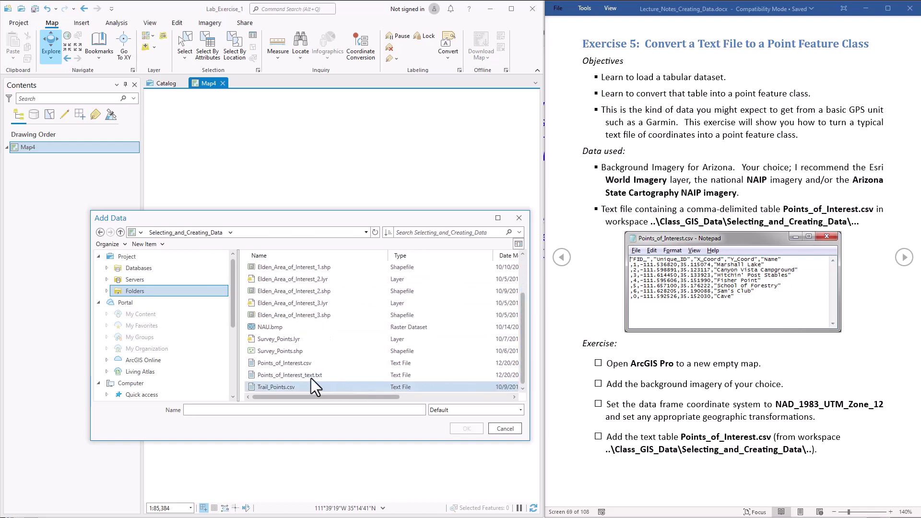
{"action": "left_click", "coordinate": [299, 364]}
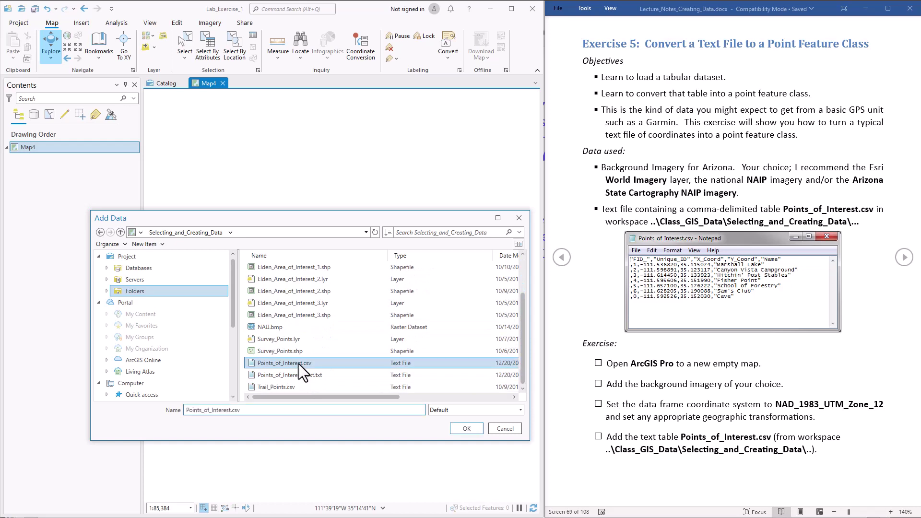
{"action": "left_click", "coordinate": [462, 428]}
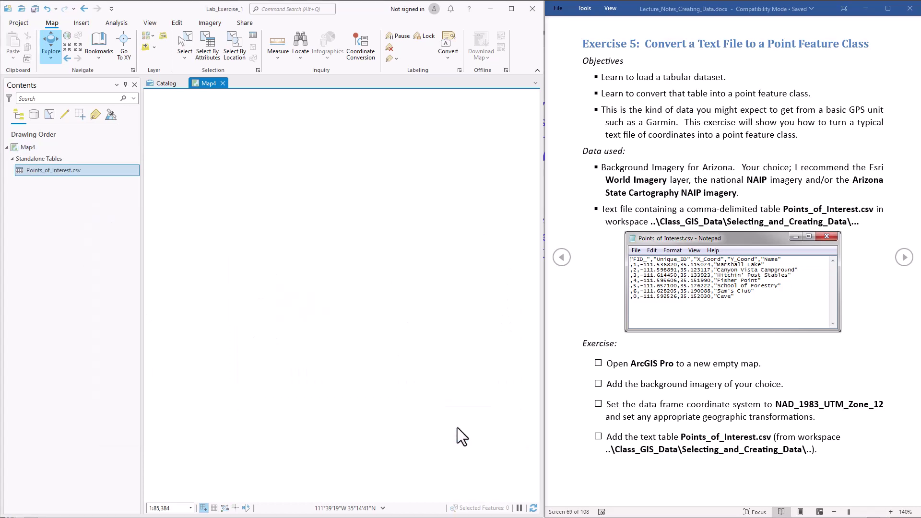
Step: Open the Points_of_Interest.csv standalone table over the map and examine its ID, coordinate and name fields
{"action": "double_click", "coordinate": [51, 170]}
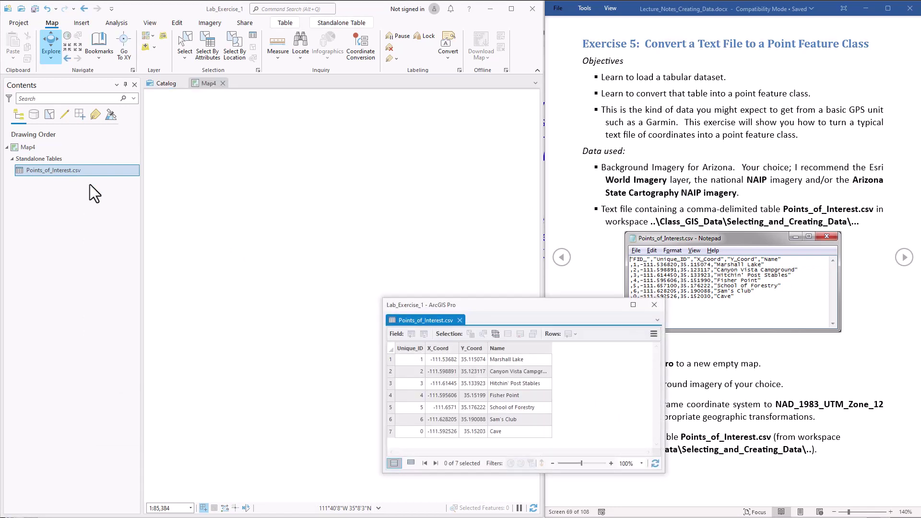
{"action": "left_click_drag", "start_coordinate": [440, 272], "coordinate": [341, 168]}
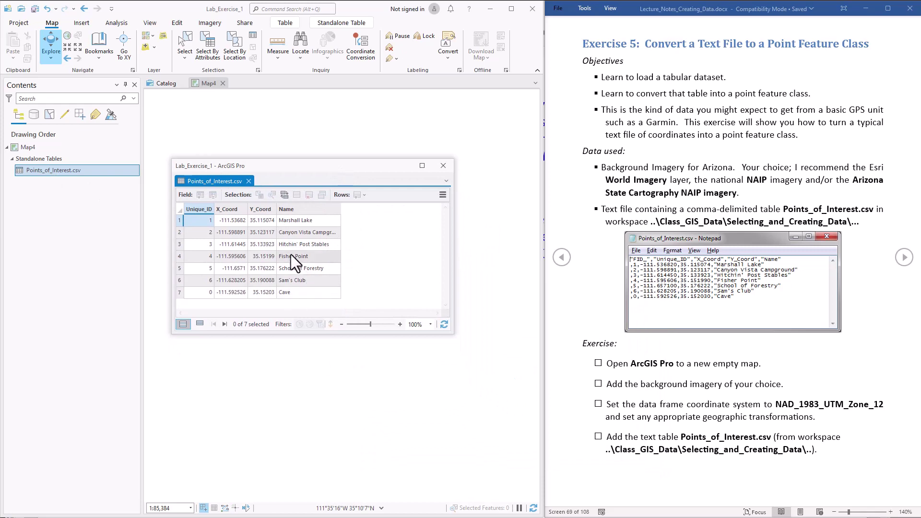
{"action": "left_click", "coordinate": [35, 100]}
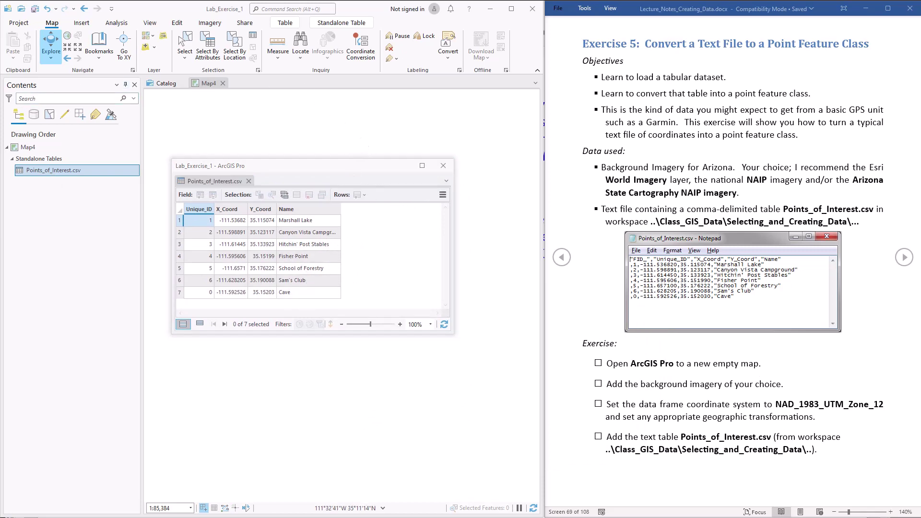
Step: Switch to File Explorer, view the raw text of Points_of_Interest.csv in Notepad, and close both windows
{"action": "key", "text": "alt+Tab"}
{"action": "left_click_drag", "start_coordinate": [363, 67], "coordinate": [336, 100]}
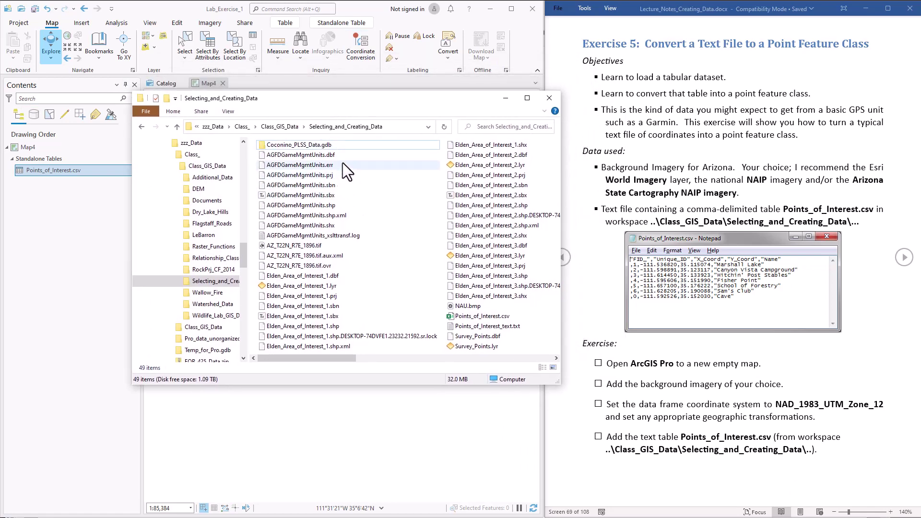
{"action": "left_click", "coordinate": [485, 318]}
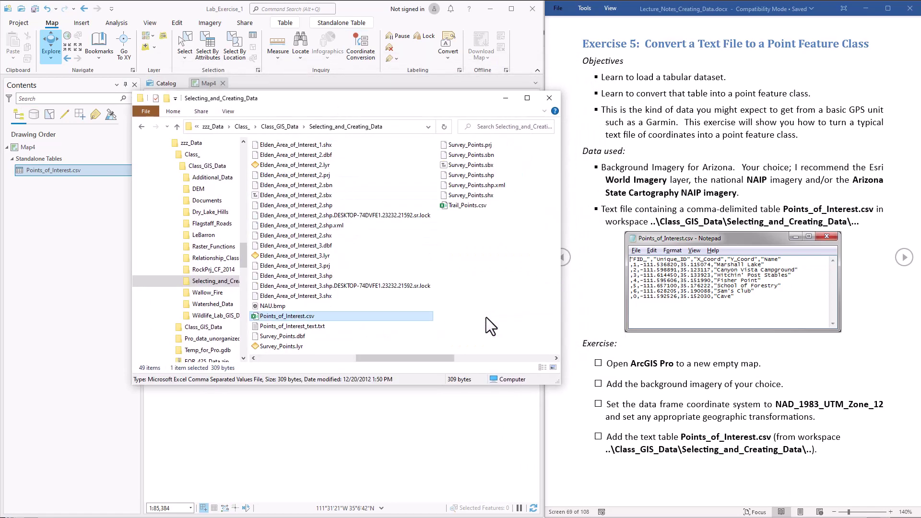
{"action": "right_click", "coordinate": [282, 317]}
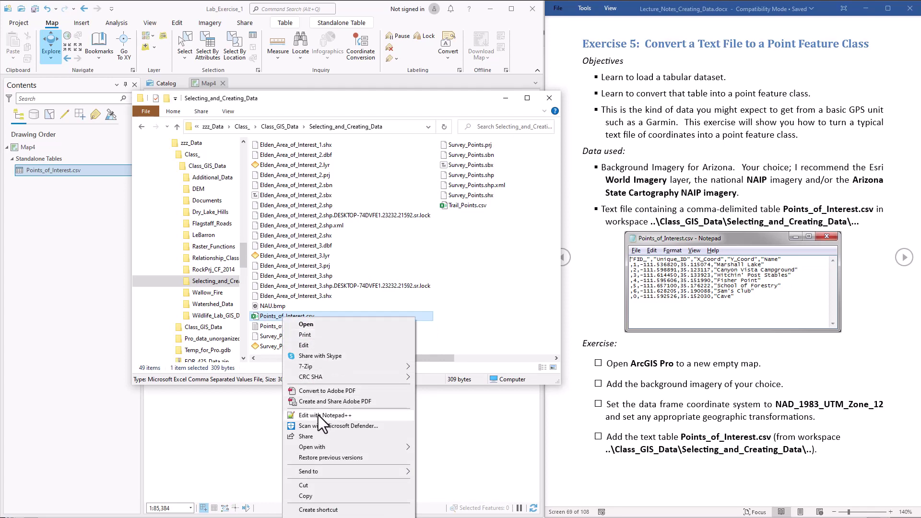
{"action": "mouse_move", "coordinate": [318, 446]}
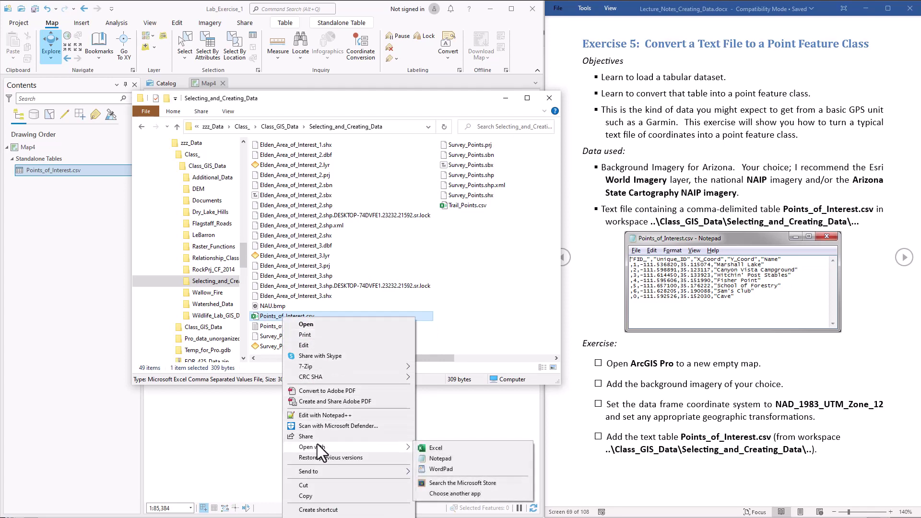
{"action": "left_click", "coordinate": [433, 456]}
{"action": "left_click_drag", "start_coordinate": [546, 224], "coordinate": [298, 171]}
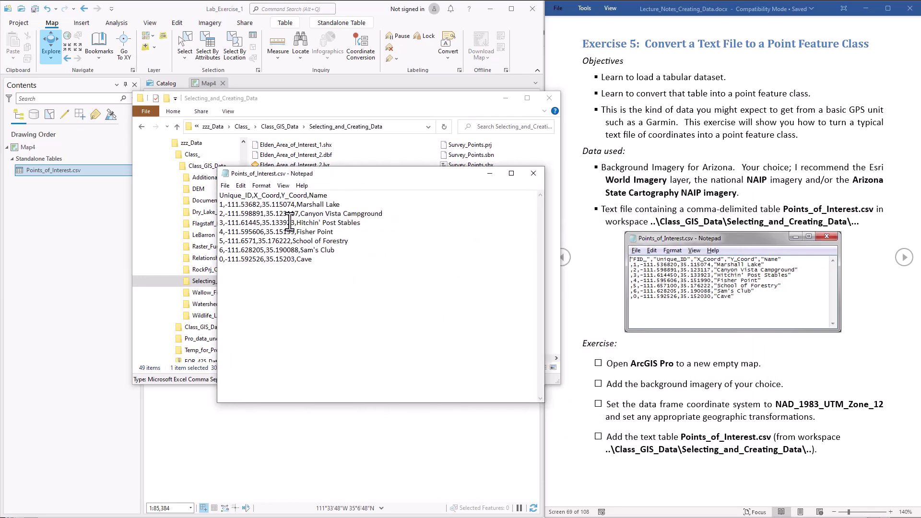
{"action": "left_click", "coordinate": [534, 173]}
{"action": "left_click", "coordinate": [550, 98]}
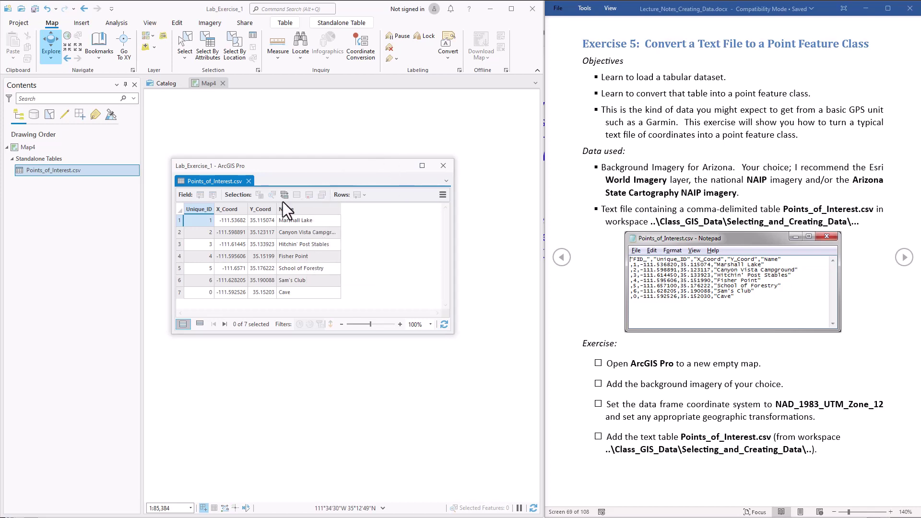
Step: Highlight the Y_Coord field in the Points_of_Interest.csv table and close the table
{"action": "left_click", "coordinate": [260, 209]}
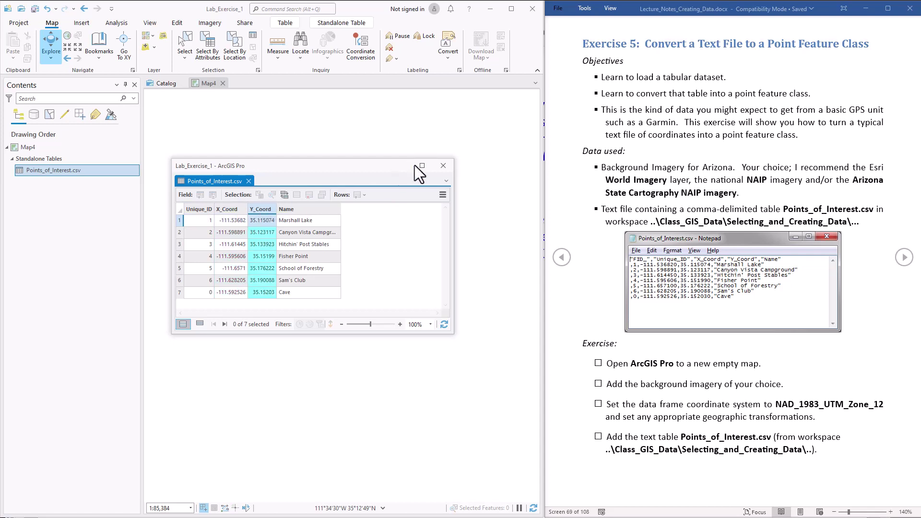
{"action": "left_click", "coordinate": [442, 166]}
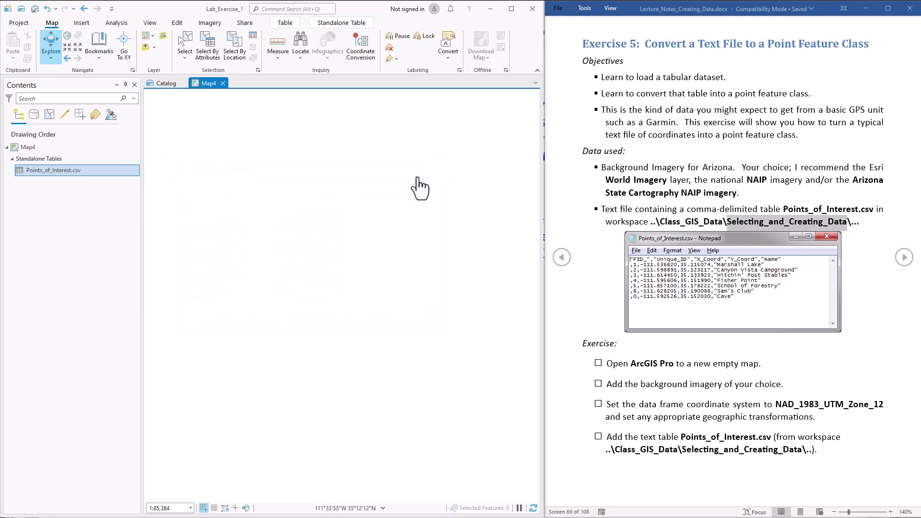
Step: Add the World_Imagery map service from the project's ArcGIS Online server connection to the map as background imagery
{"action": "left_click", "coordinate": [145, 47]}
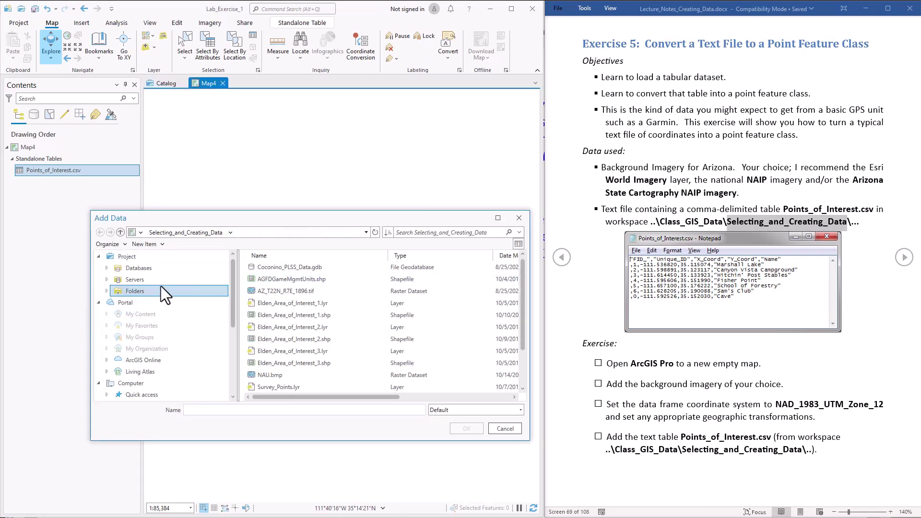
{"action": "left_click", "coordinate": [144, 280]}
{"action": "double_click", "coordinate": [289, 291]}
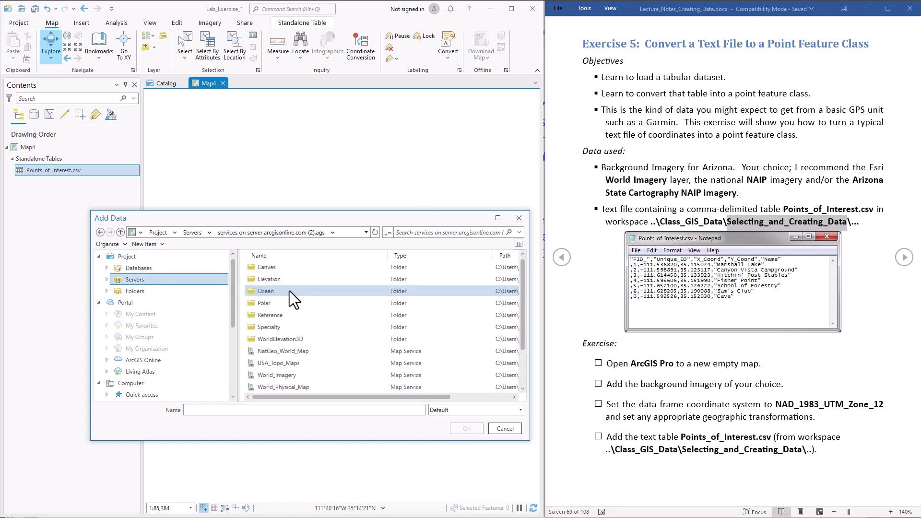
{"action": "left_click", "coordinate": [287, 375]}
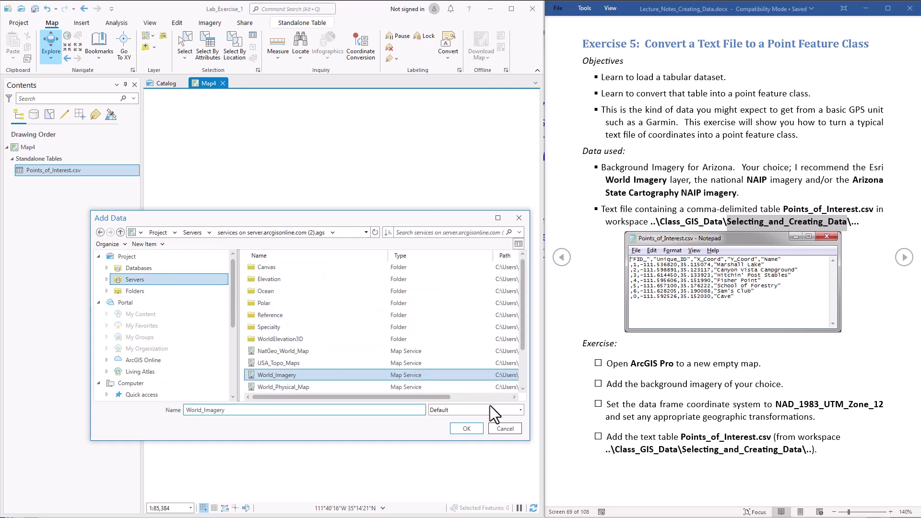
{"action": "left_click", "coordinate": [466, 429]}
Step: Set the coordinate system of Map4 to NAD 1983 UTM Zone 12N
{"action": "left_click", "coordinate": [80, 146]}
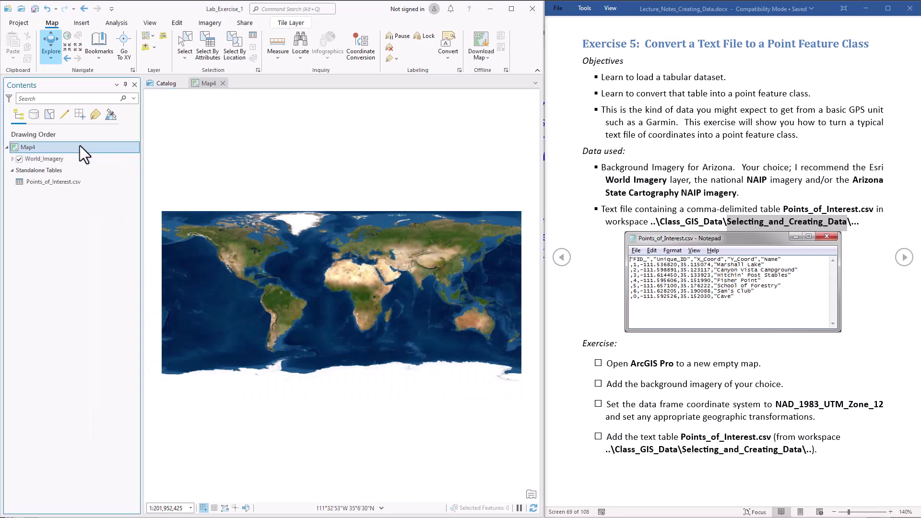
{"action": "double_click", "coordinate": [80, 145]}
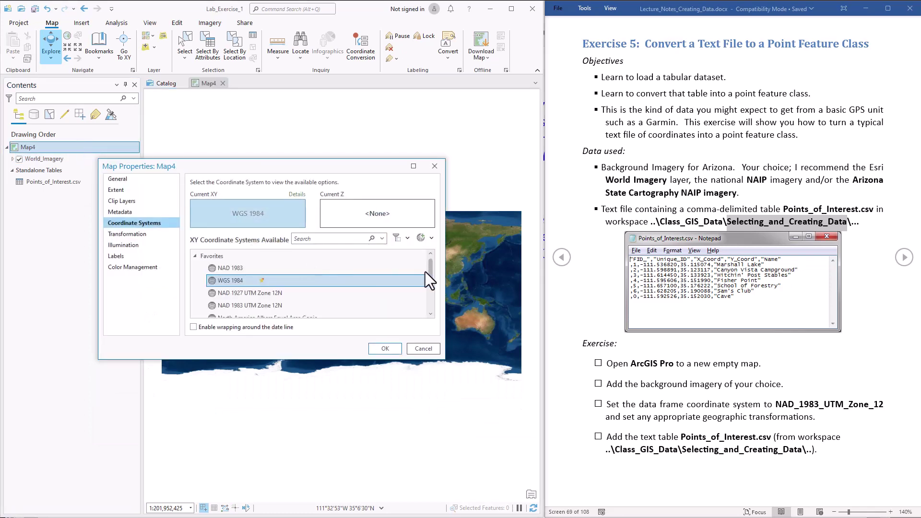
{"action": "left_click", "coordinate": [275, 307]}
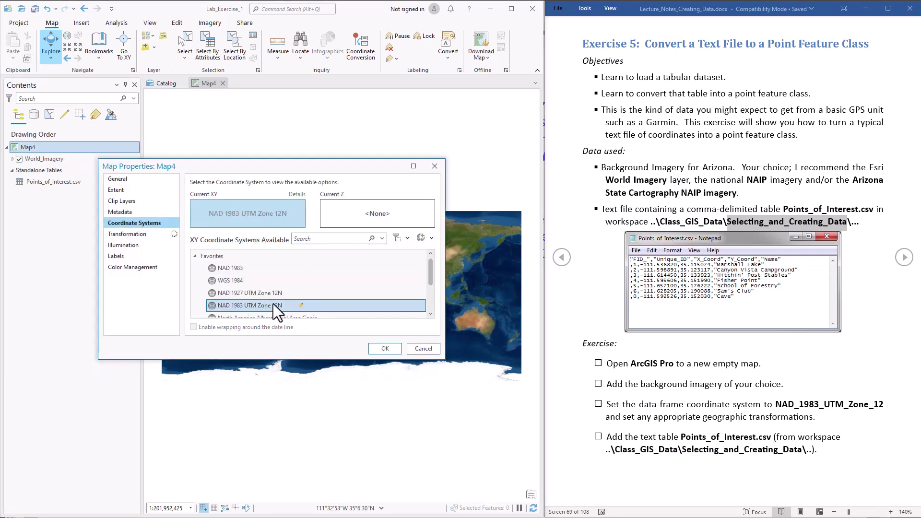
{"action": "left_click", "coordinate": [389, 352]}
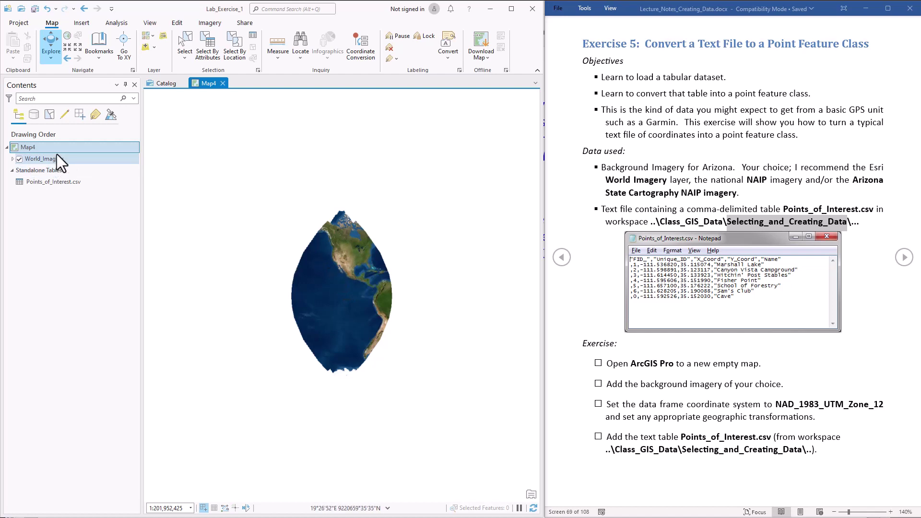
Step: Advance the exercise notes to the next page and start Display XY Data for the Points_of_Interest.csv table
{"action": "left_click", "coordinate": [904, 257]}
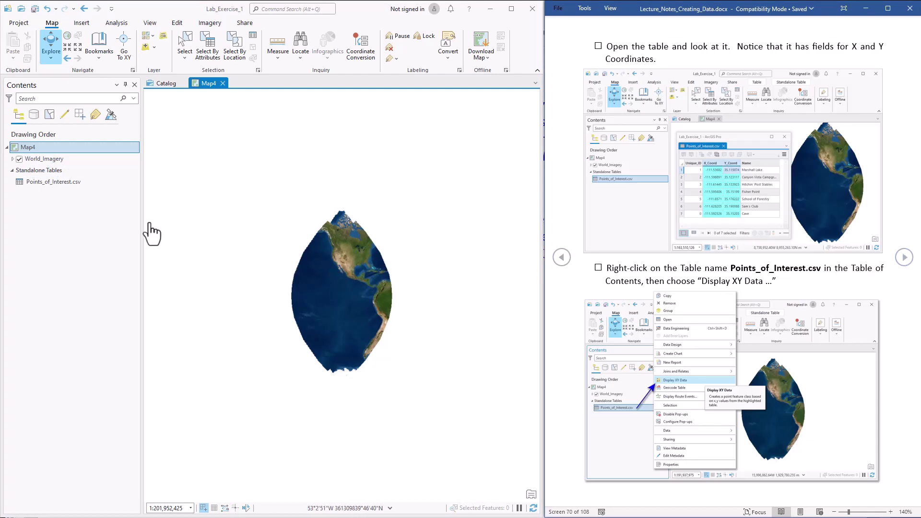
{"action": "left_click", "coordinate": [65, 180]}
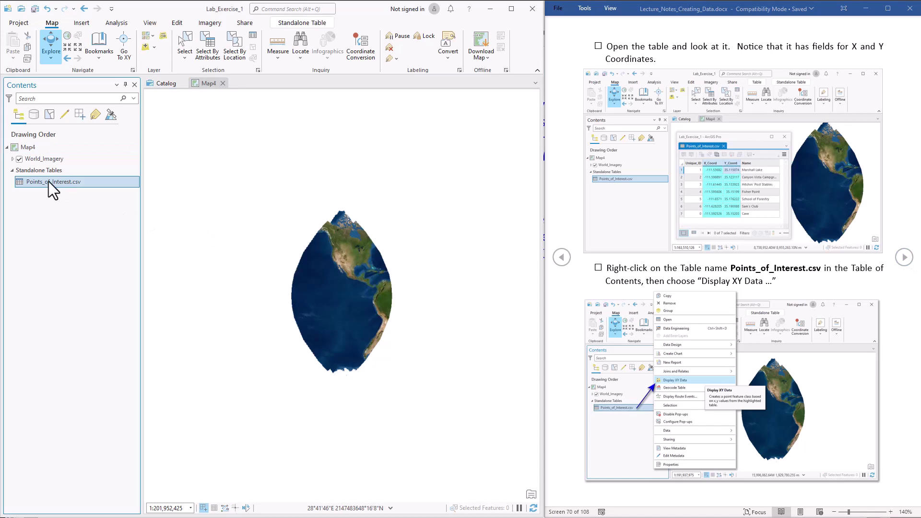
{"action": "right_click", "coordinate": [48, 181]}
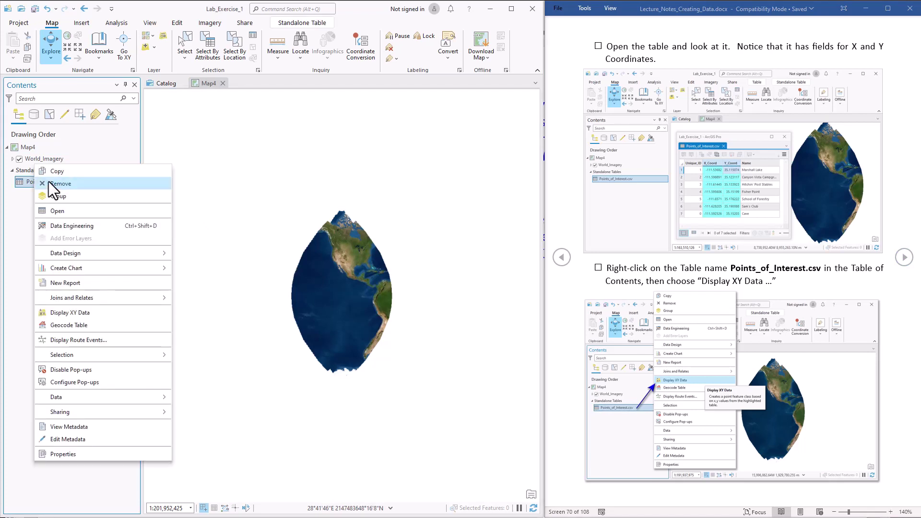
{"action": "left_click", "coordinate": [113, 313]}
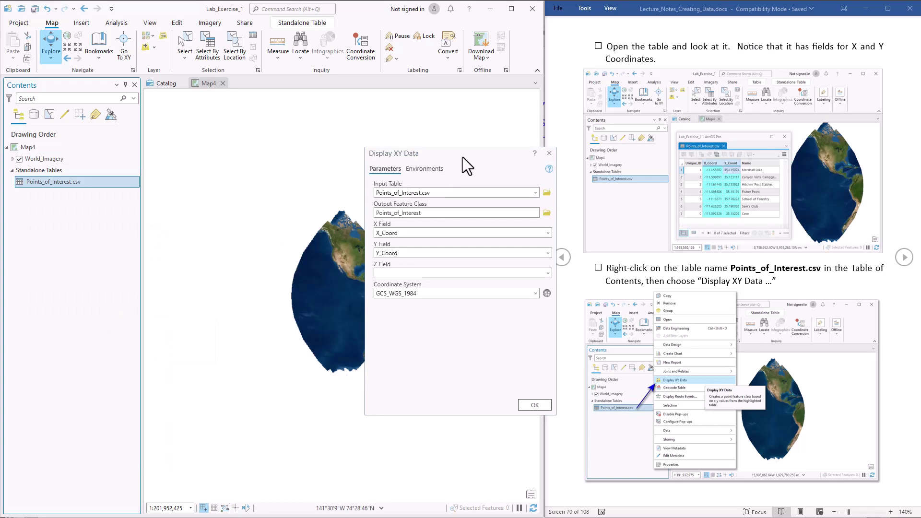
{"action": "left_click_drag", "start_coordinate": [462, 157], "coordinate": [260, 105]}
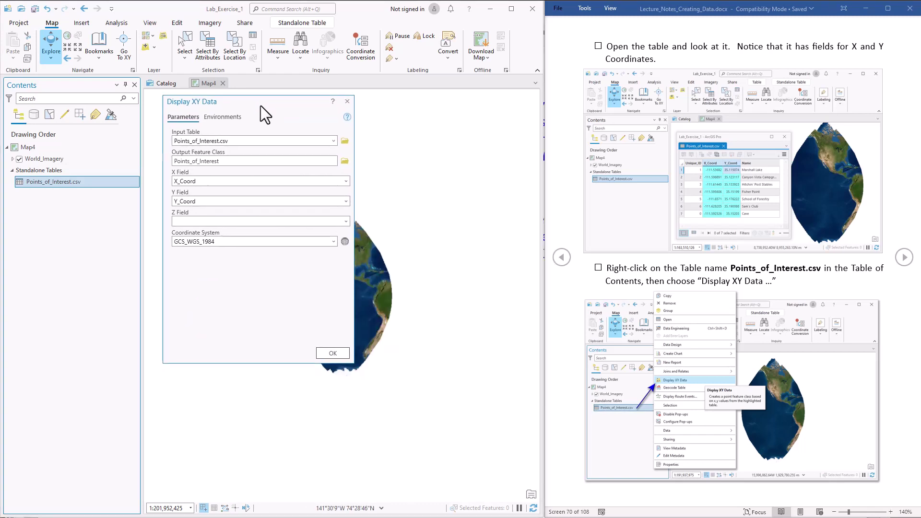
Step: Set the Display XY Data output feature class to Points_of_Interest in Editor_Lab.gdb
{"action": "left_click", "coordinate": [247, 140]}
{"action": "left_click", "coordinate": [261, 161]}
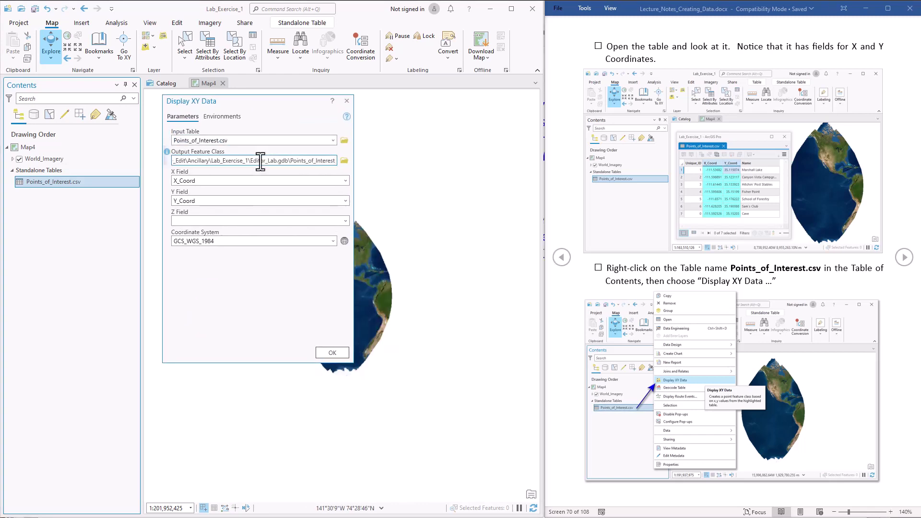
{"action": "left_click", "coordinate": [344, 160]}
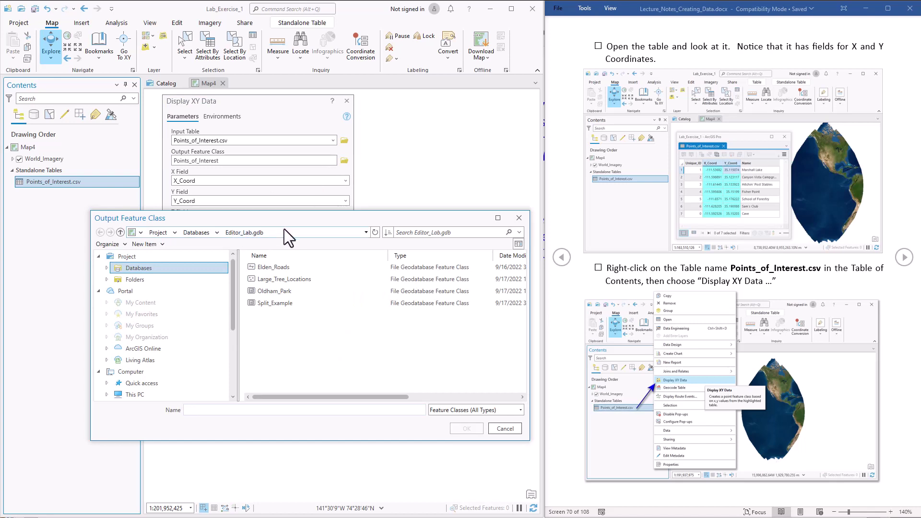
{"action": "left_click", "coordinate": [213, 410]}
{"action": "type", "text": "Points_of_Interest"}
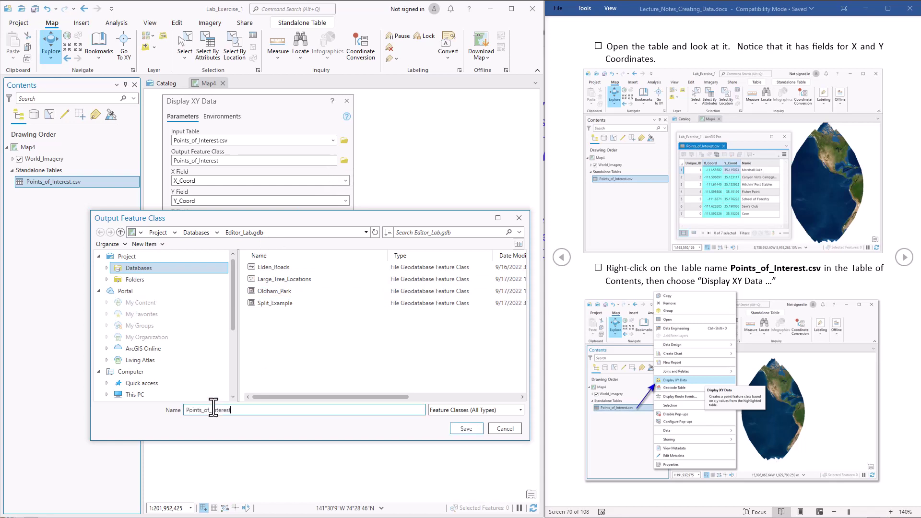
{"action": "left_click", "coordinate": [463, 429]}
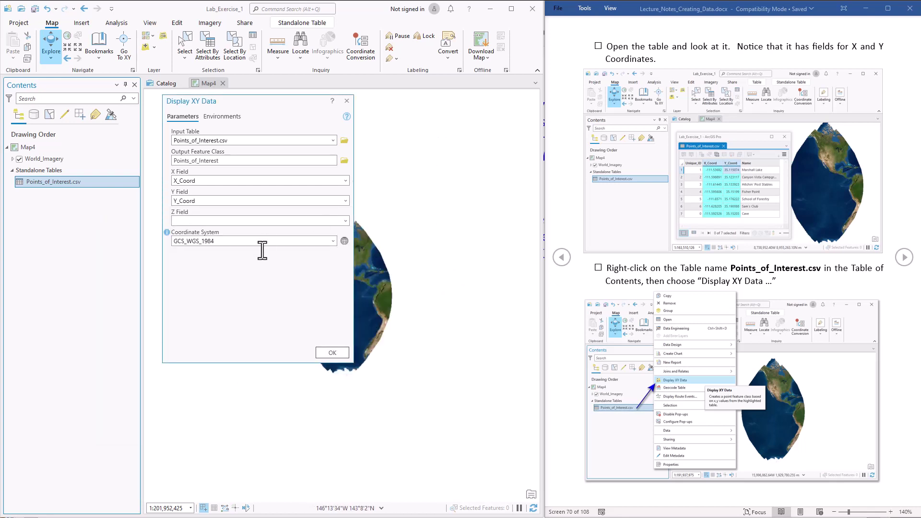
Step: Create the points using X_Coord, Y_Coord and GCS_WGS_1984, and zoom the map to the Points_of_Interest layer
{"action": "double_click", "coordinate": [235, 240]}
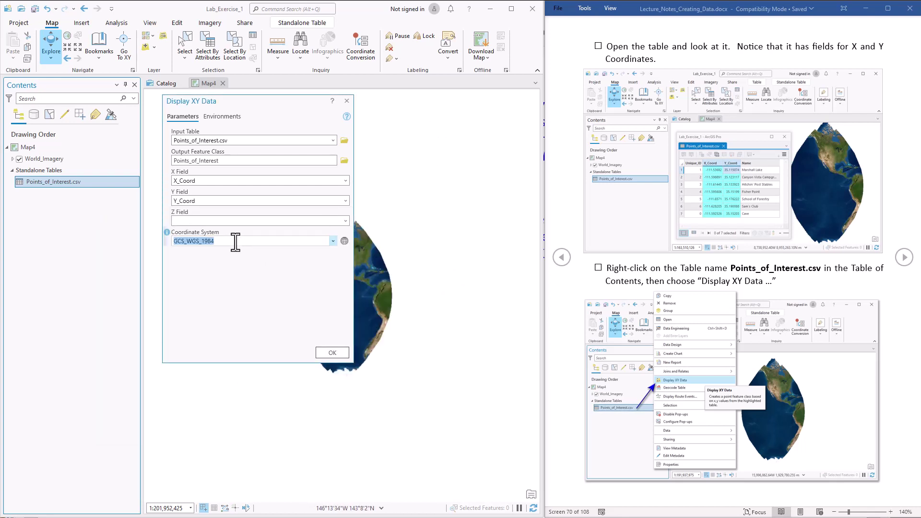
{"action": "left_click", "coordinate": [233, 259]}
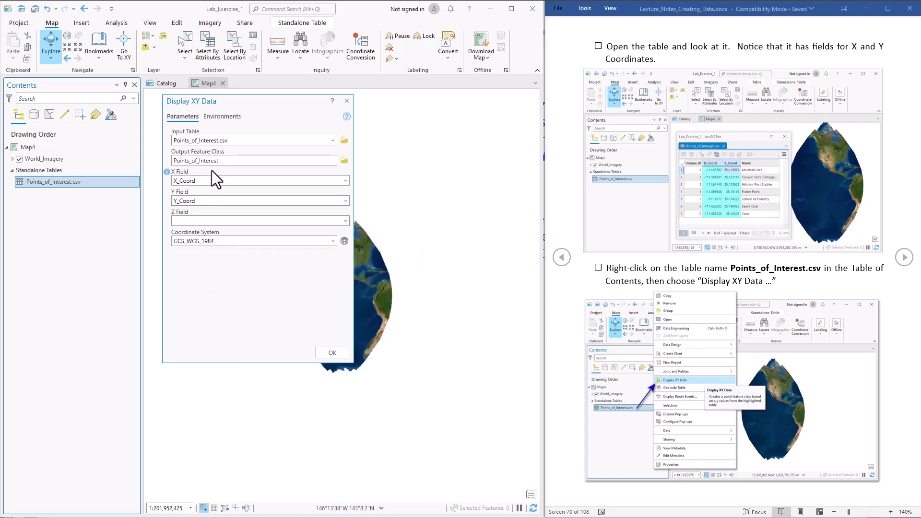
{"action": "left_click", "coordinate": [331, 355]}
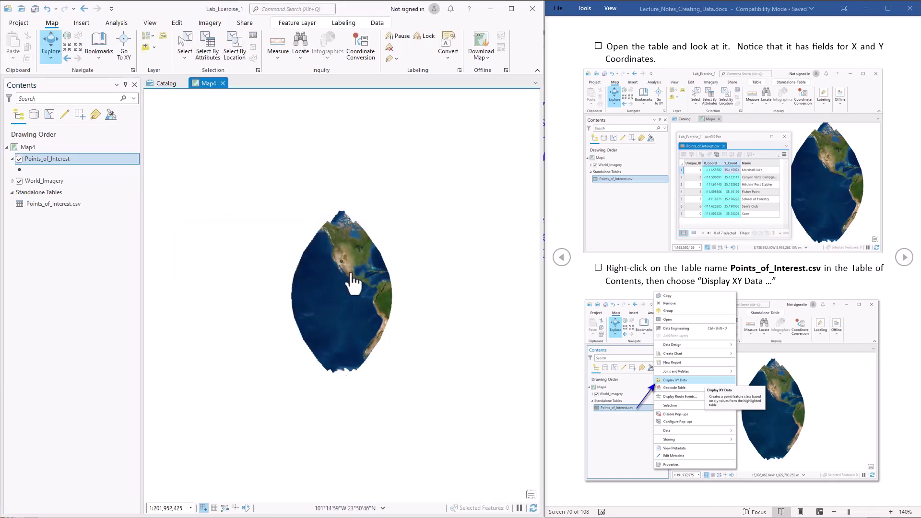
{"action": "right_click", "coordinate": [87, 157]}
{"action": "left_click", "coordinate": [122, 302]}
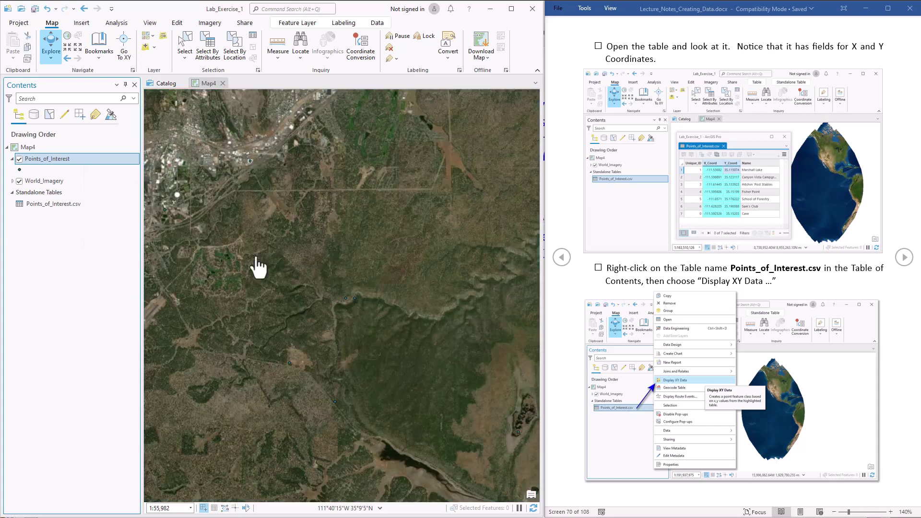
{"action": "double_click", "coordinate": [93, 160]}
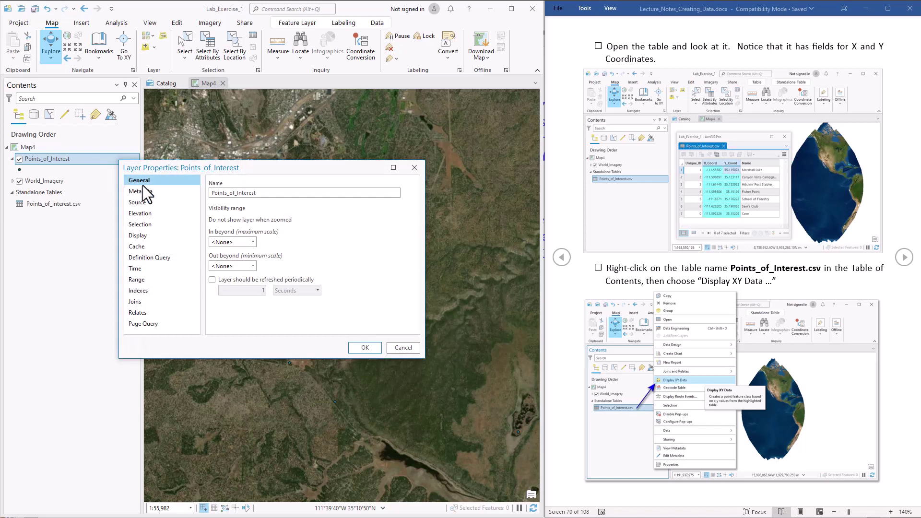
{"action": "left_click", "coordinate": [414, 168]}
{"action": "right_click", "coordinate": [105, 160]}
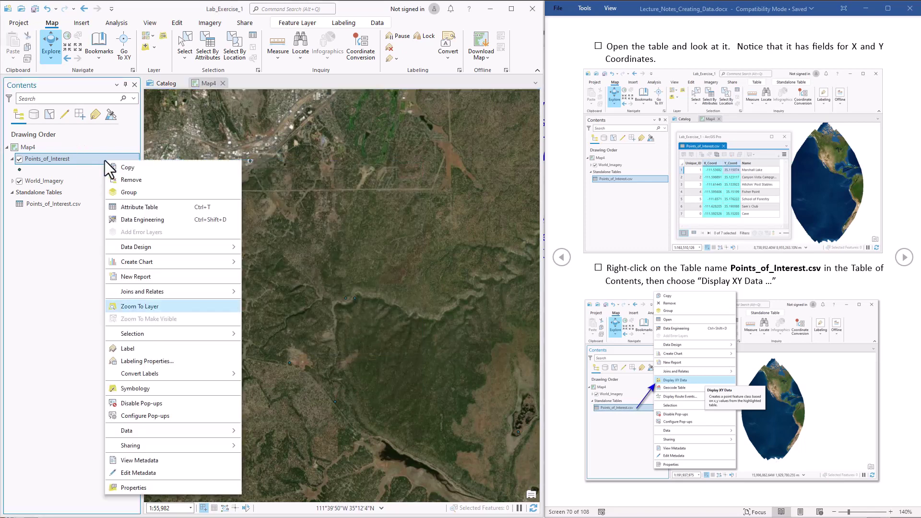
{"action": "left_click", "coordinate": [291, 248]}
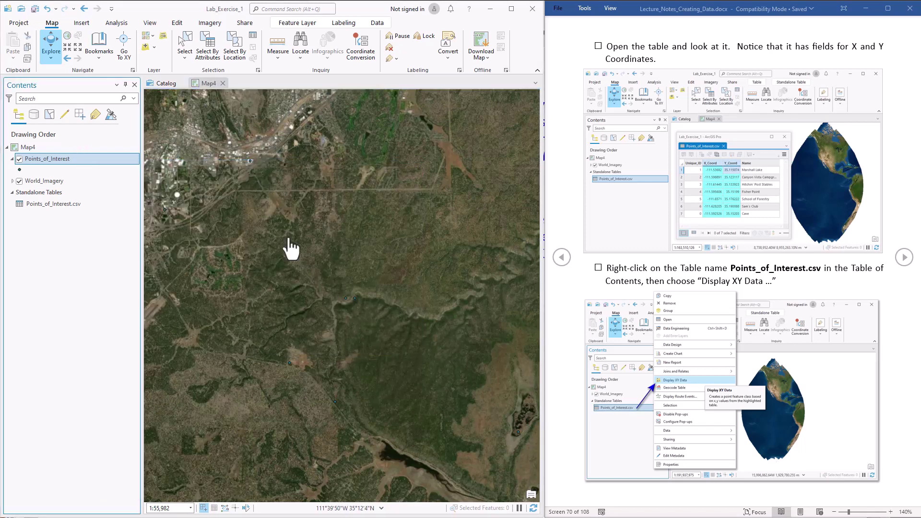
Step: Symbolize the Points_of_Interest layer with the solid red circle gallery symbol and recolor its fill white
{"action": "left_click", "coordinate": [102, 291]}
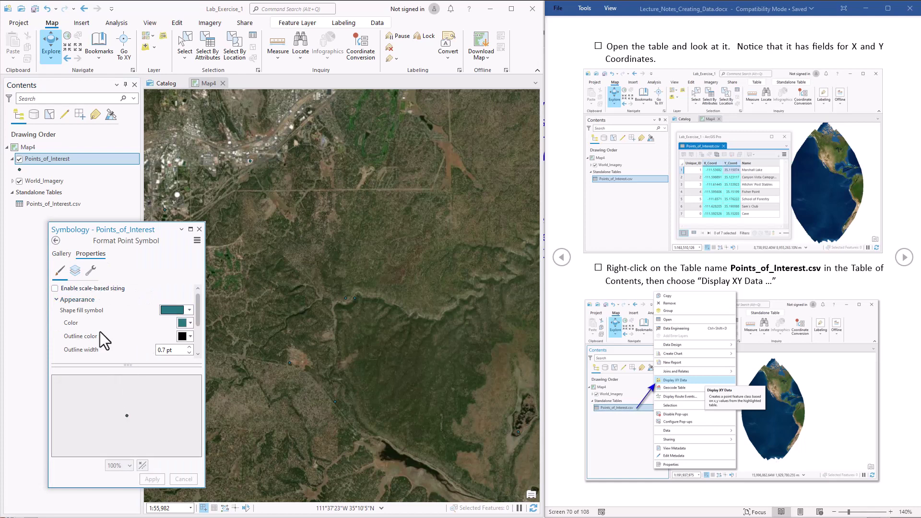
{"action": "left_click", "coordinate": [62, 254]}
{"action": "left_click", "coordinate": [174, 380]}
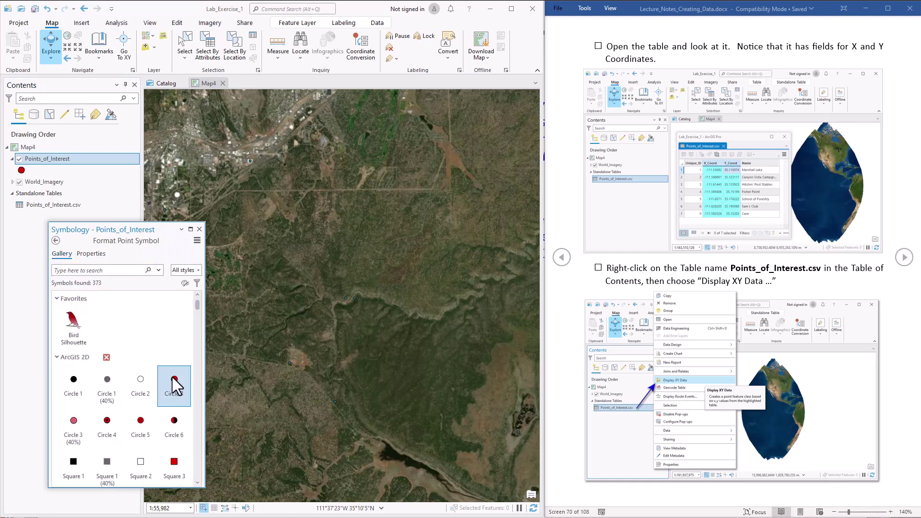
{"action": "left_click", "coordinate": [91, 254]}
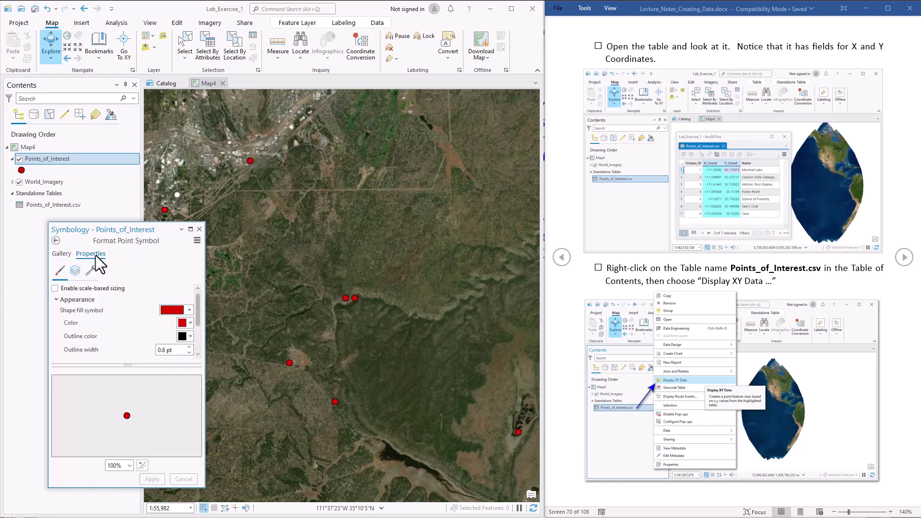
{"action": "left_click", "coordinate": [190, 329]}
{"action": "left_click", "coordinate": [240, 342]}
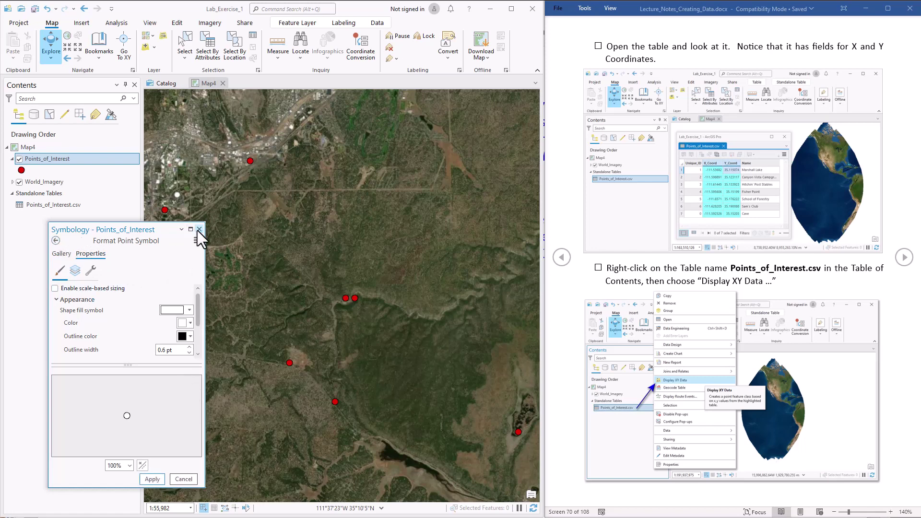
{"action": "left_click", "coordinate": [144, 480]}
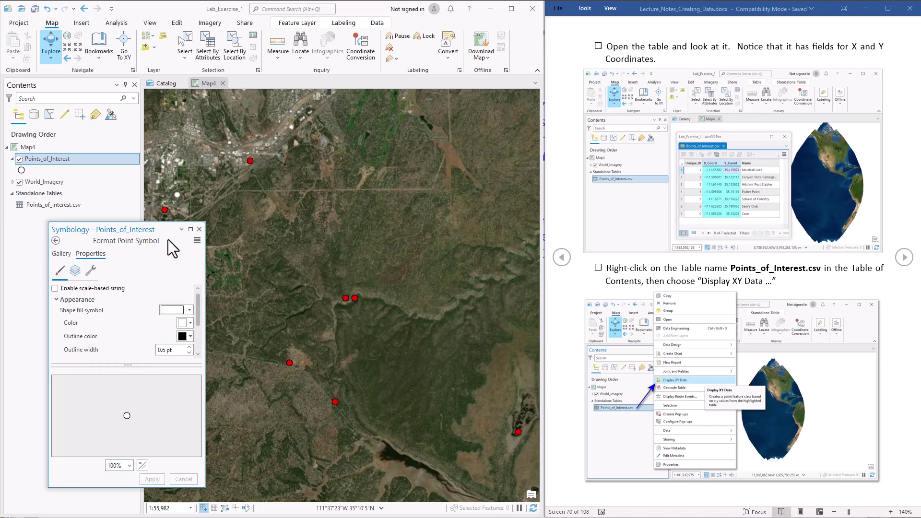
{"action": "left_click", "coordinate": [198, 230]}
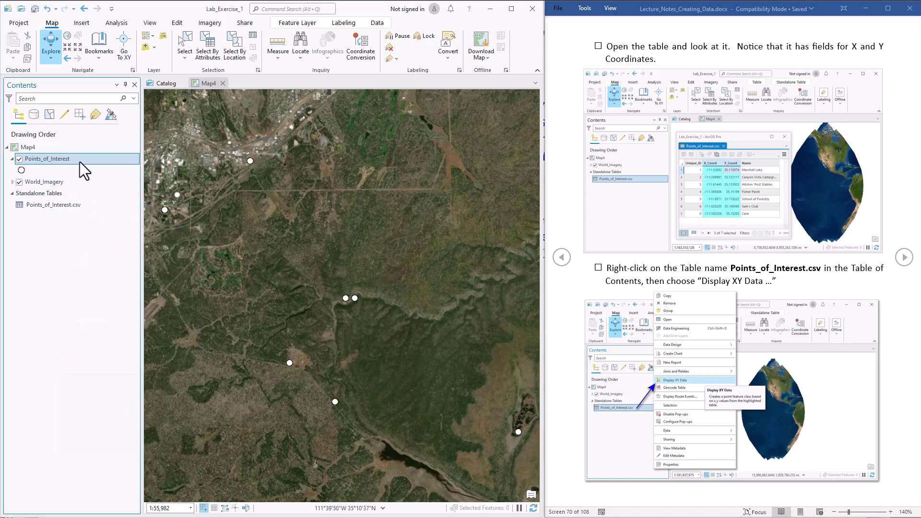
Step: Set the Points_of_Interest label text to Tahoma 20 pt and turn on labels from the Name field
{"action": "left_click", "coordinate": [343, 24]}
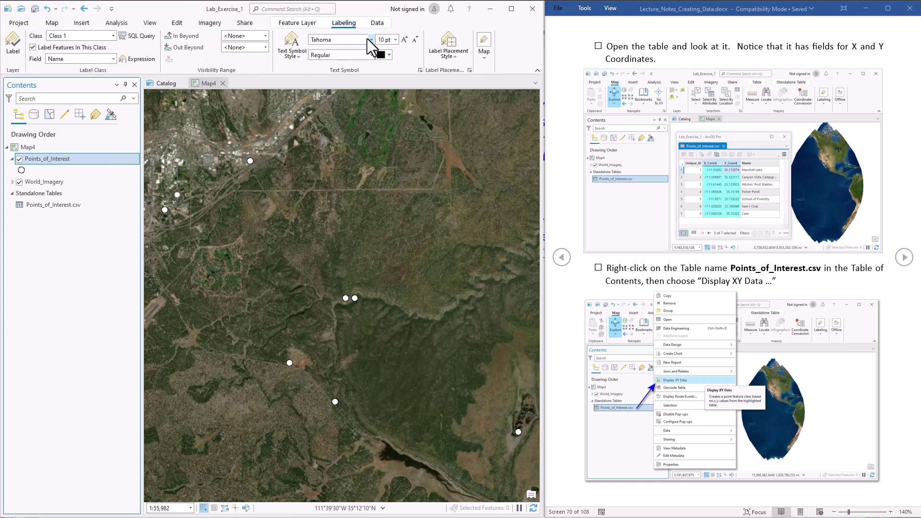
{"action": "left_click", "coordinate": [372, 40]}
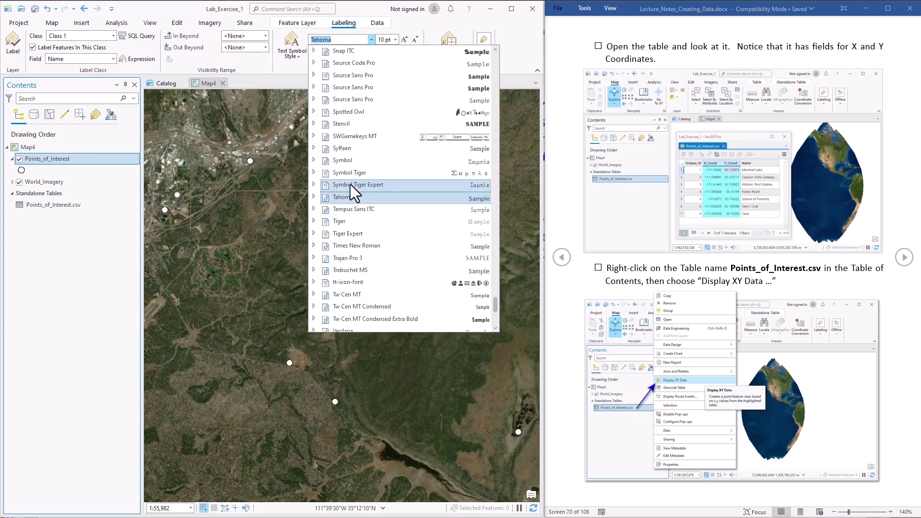
{"action": "left_click", "coordinate": [351, 197]}
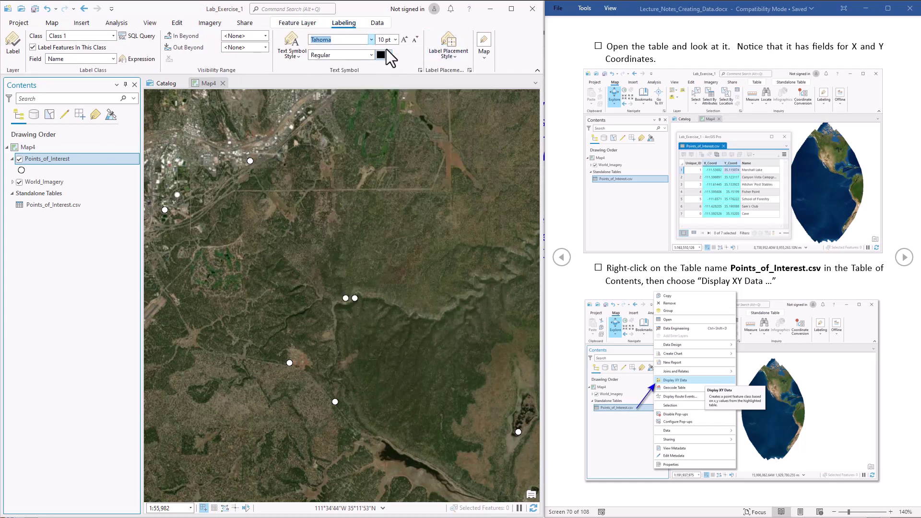
{"action": "left_click", "coordinate": [395, 40]}
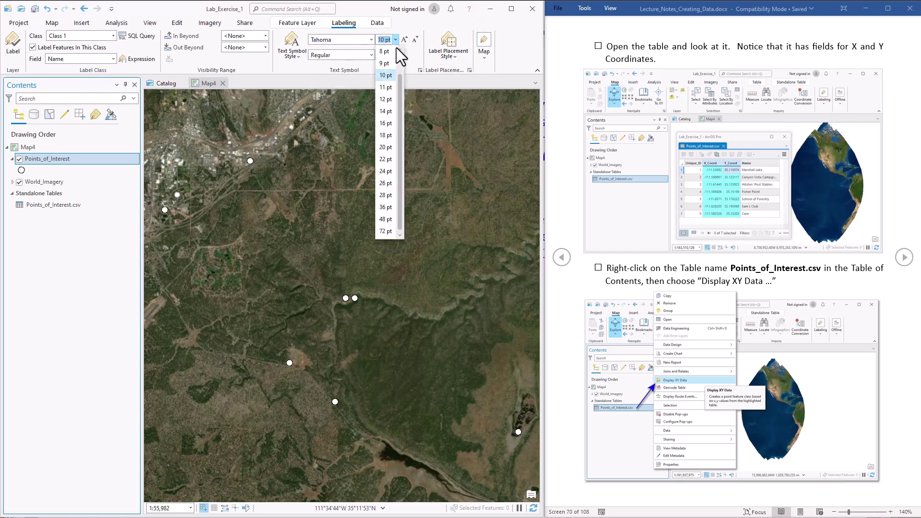
{"action": "left_click", "coordinate": [386, 147]}
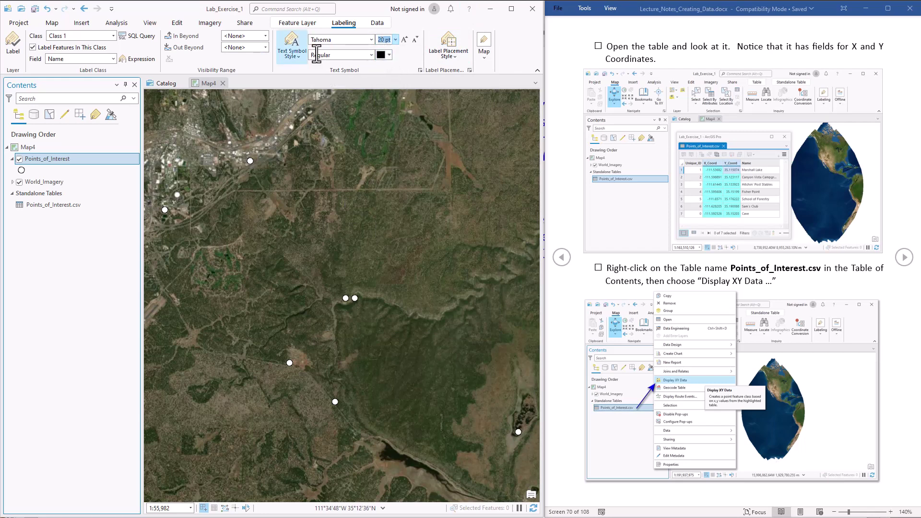
{"action": "left_click", "coordinate": [16, 47]}
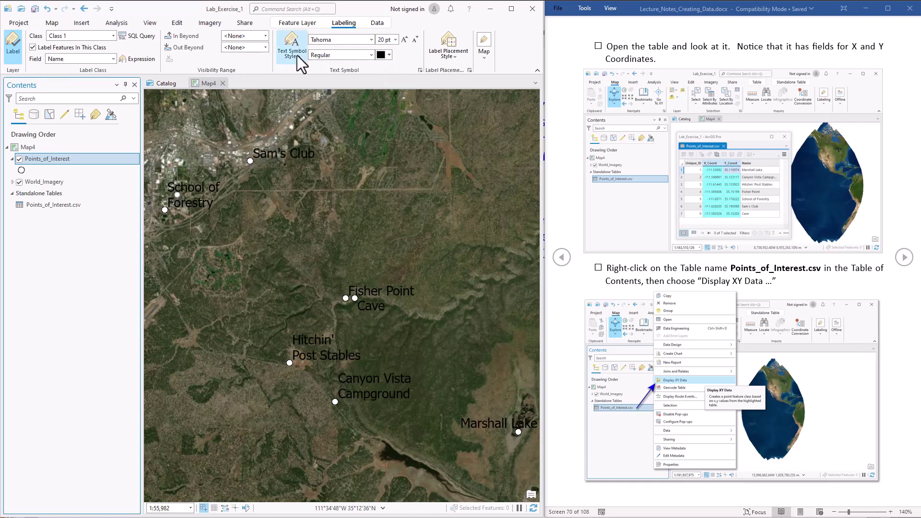
Step: Set the Points_of_Interest label size to 16 pt and apply a white halo around the label text
{"action": "left_click", "coordinate": [395, 40]}
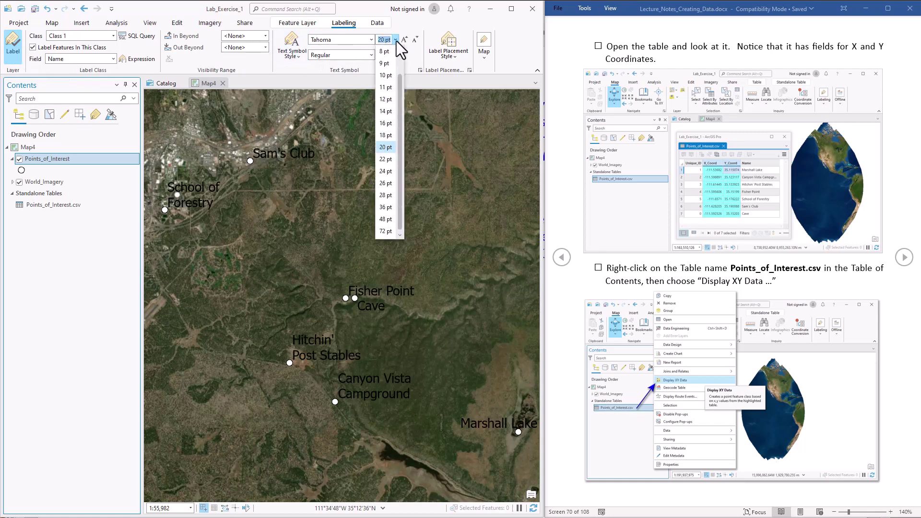
{"action": "left_click", "coordinate": [385, 123]}
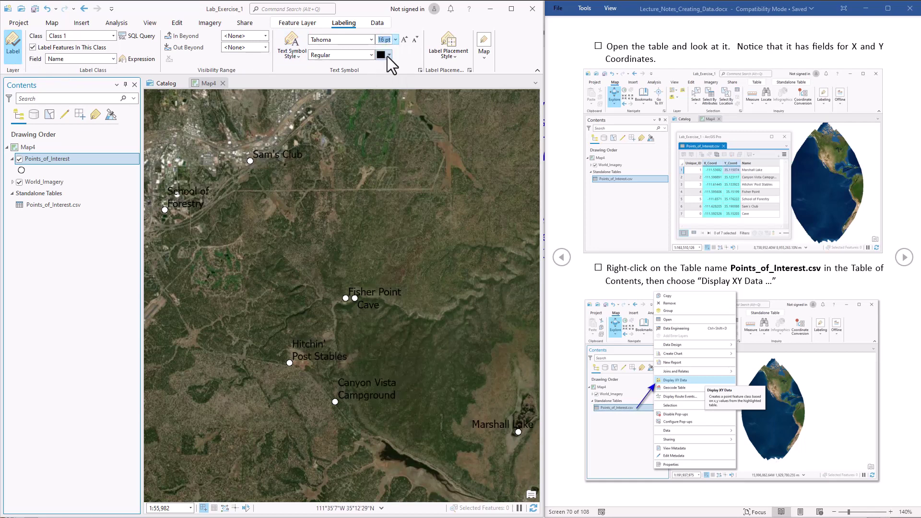
{"action": "left_click", "coordinate": [420, 70]}
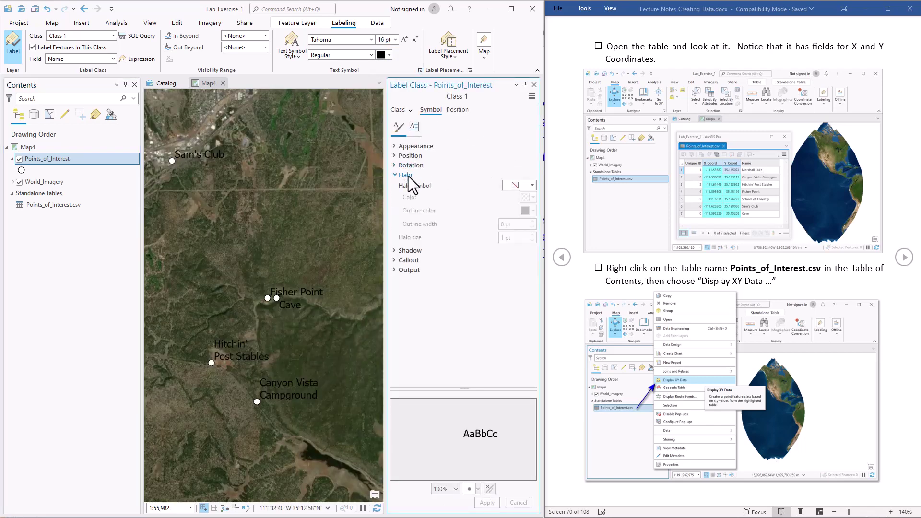
{"action": "left_click", "coordinate": [531, 186]}
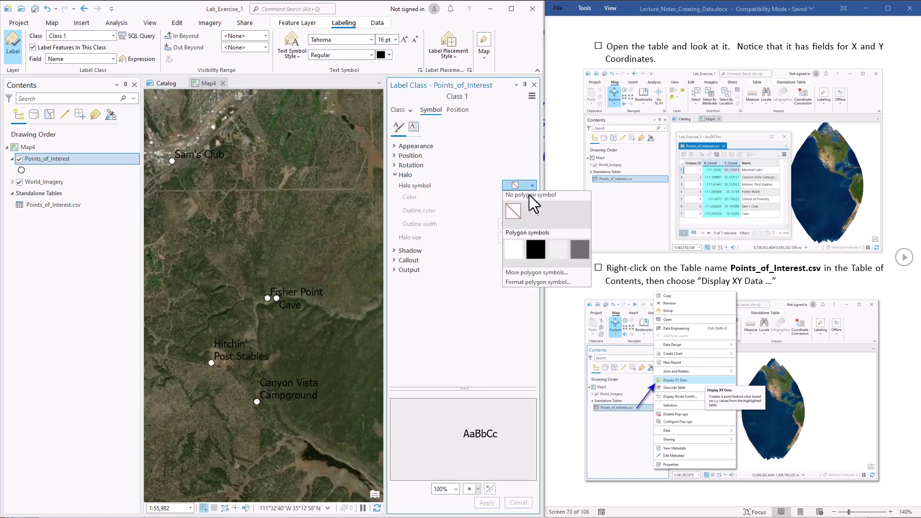
{"action": "left_click", "coordinate": [513, 249]}
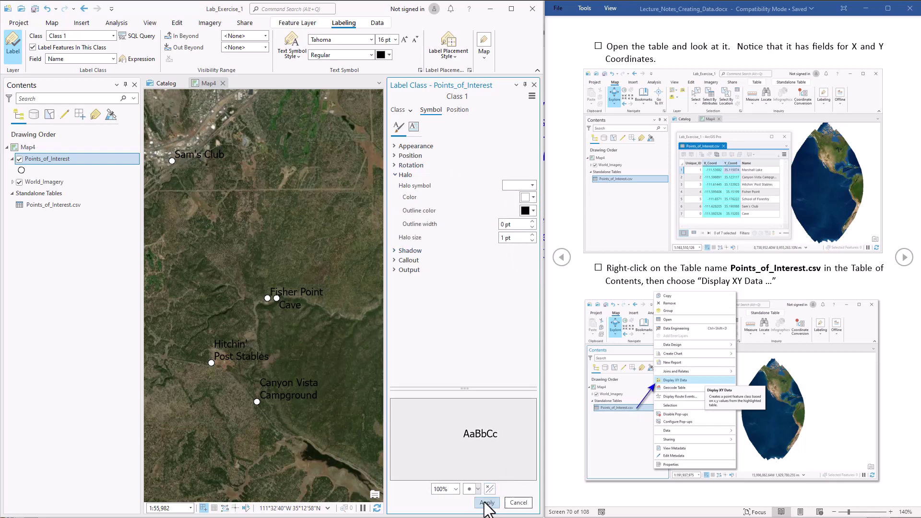
{"action": "left_click", "coordinate": [486, 503]}
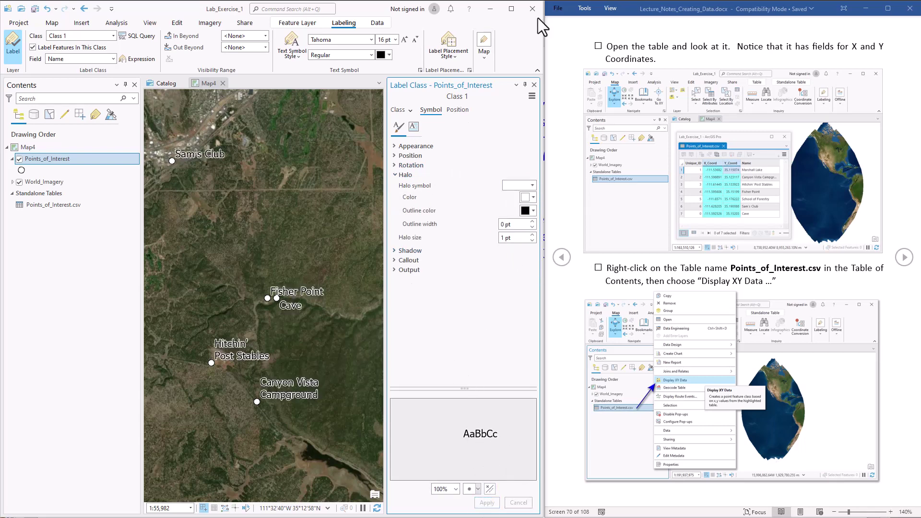
{"action": "left_click", "coordinate": [534, 84]}
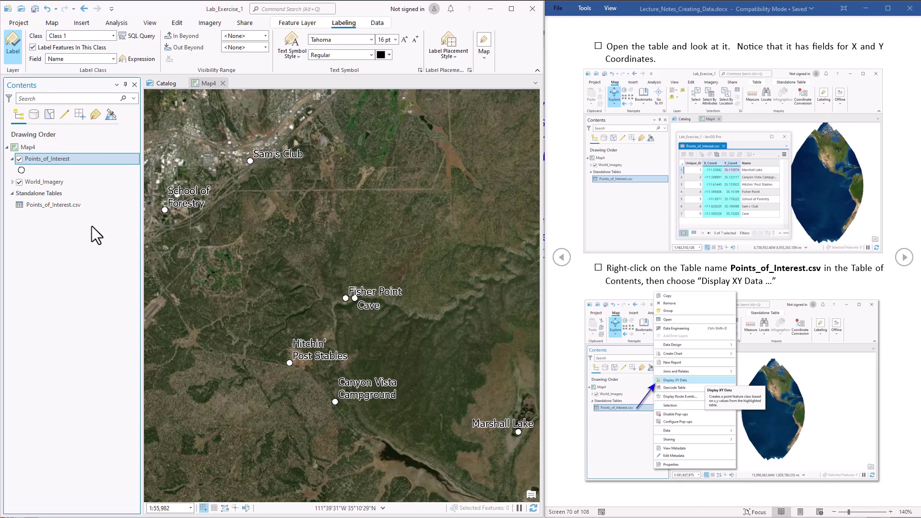
Step: Remove the Points_of_Interest.csv table from the map and view the contents of Editor_Lab.gdb in the catalog
{"action": "left_click", "coordinate": [51, 205]}
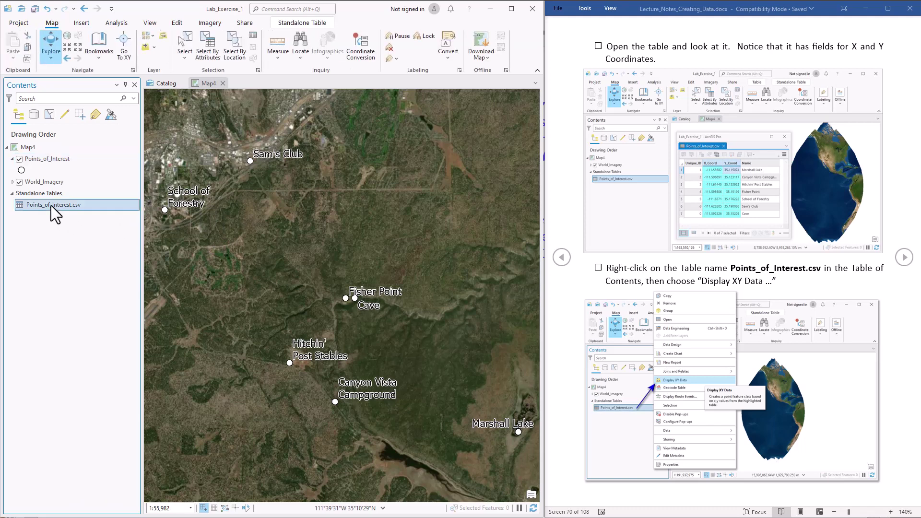
{"action": "right_click", "coordinate": [50, 205]}
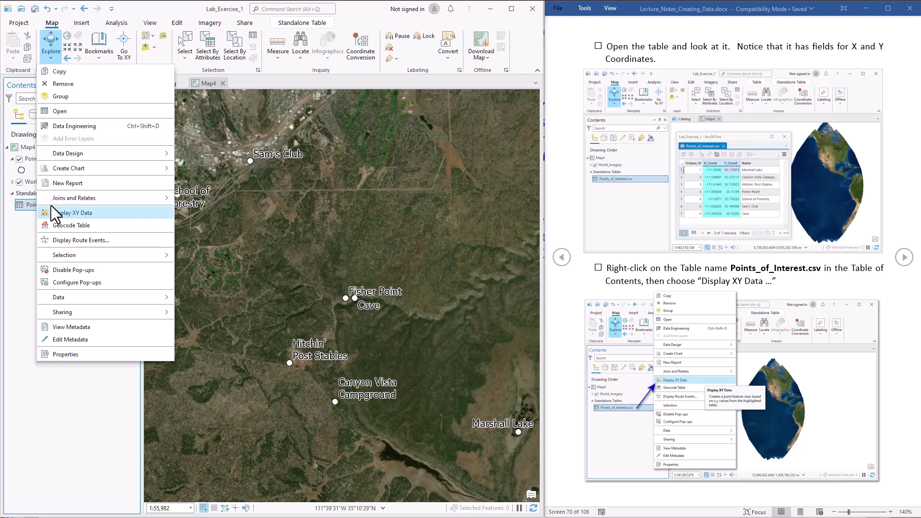
{"action": "left_click", "coordinate": [68, 84]}
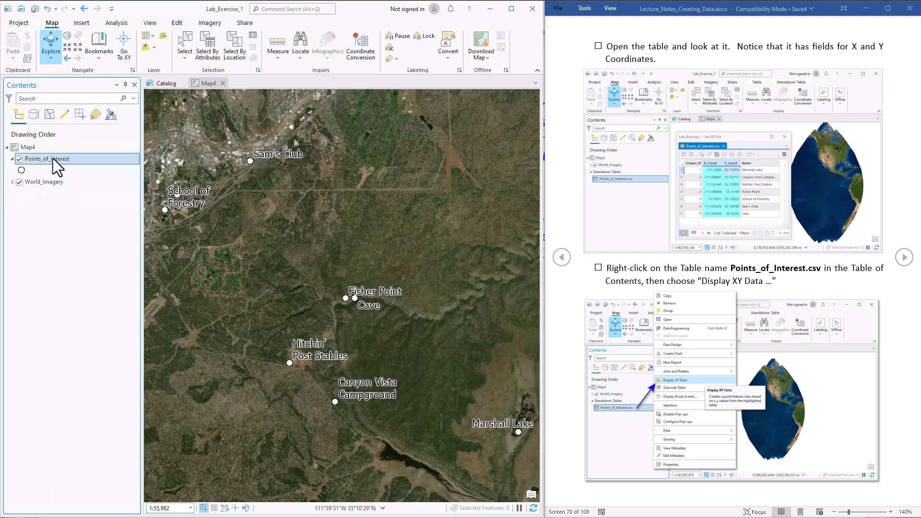
{"action": "left_click", "coordinate": [53, 159]}
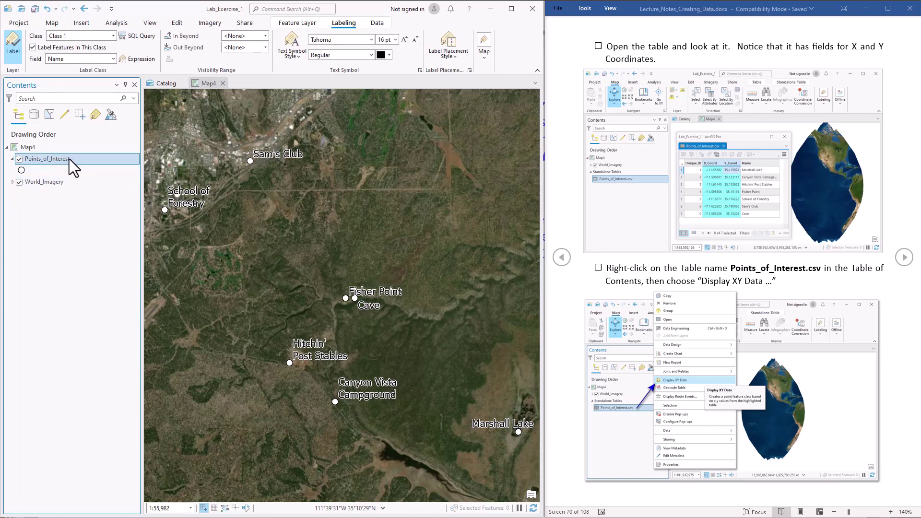
{"action": "left_click", "coordinate": [166, 84]}
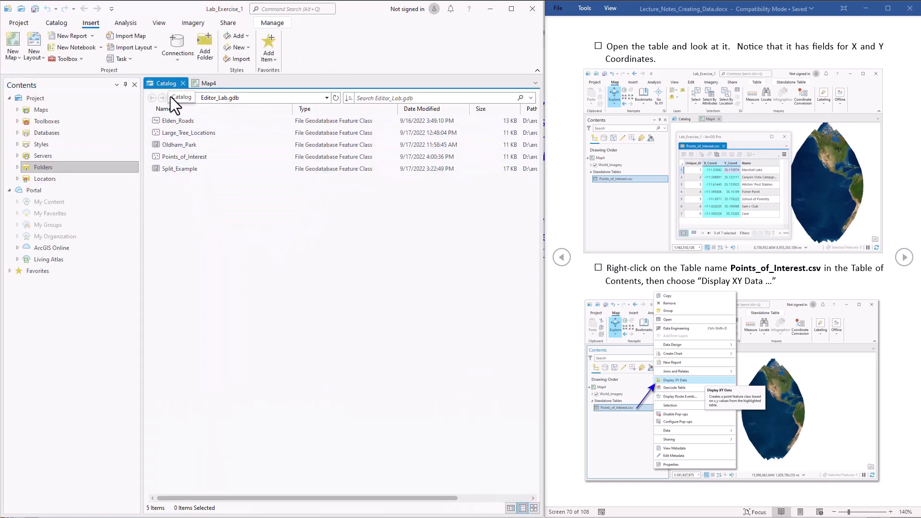
Step: Open the metadata of the Points_of_Interest feature class in Editor_Lab.gdb for editing
{"action": "left_click", "coordinate": [188, 157]}
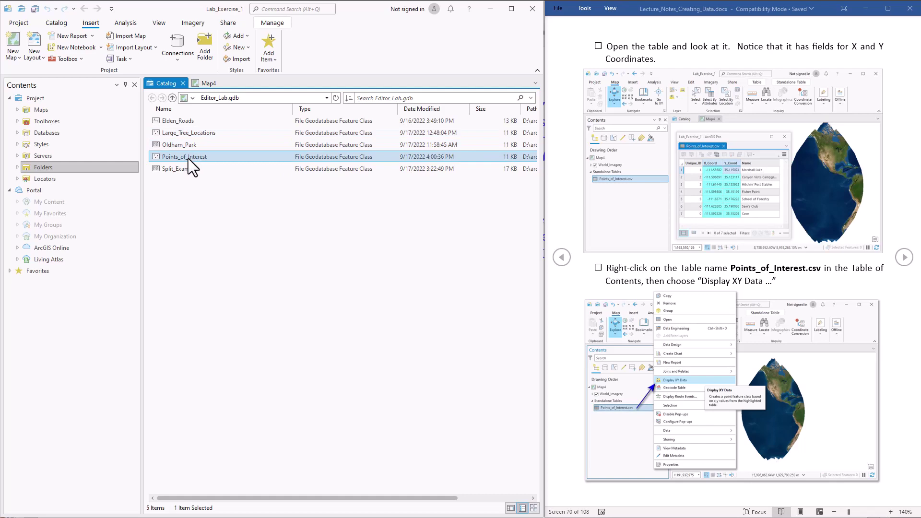
{"action": "right_click", "coordinate": [206, 157]}
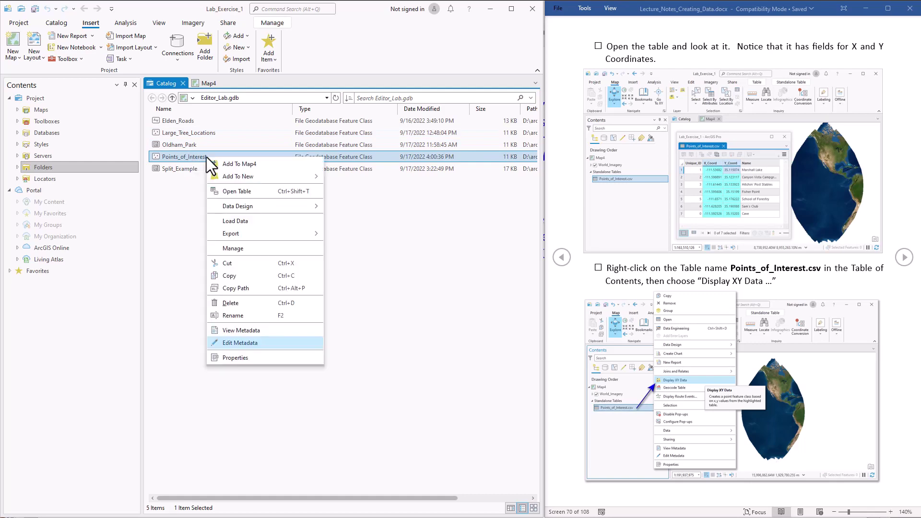
{"action": "left_click", "coordinate": [229, 344]}
Step: In the Word lecture notes, page ahead to the metadata summary instructions and copy the text "Created for Editor Lab Homework by [Your Name]"
{"action": "left_click", "coordinate": [905, 257]}
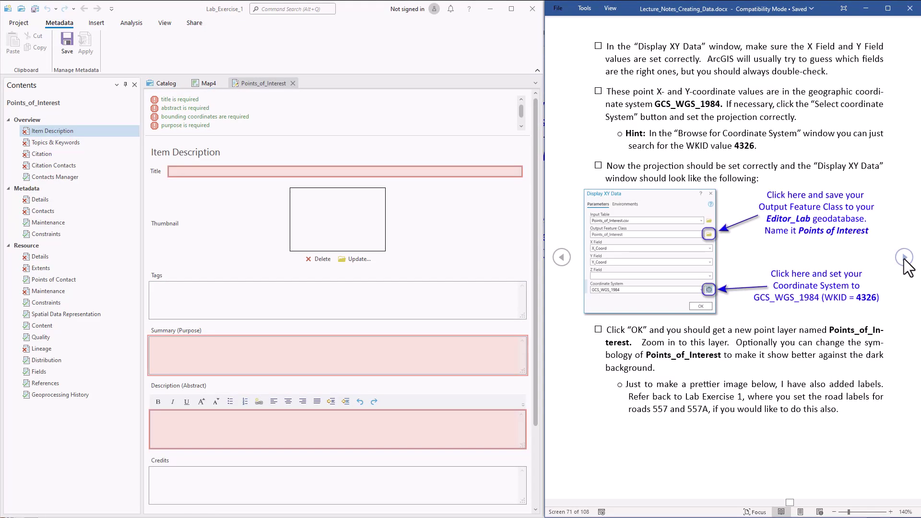
{"action": "left_click", "coordinate": [905, 257]}
{"action": "left_click", "coordinate": [905, 257]}
{"action": "left_click_drag", "start_coordinate": [641, 83], "coordinate": [853, 85]}
{"action": "key", "text": "ctrl+c"}
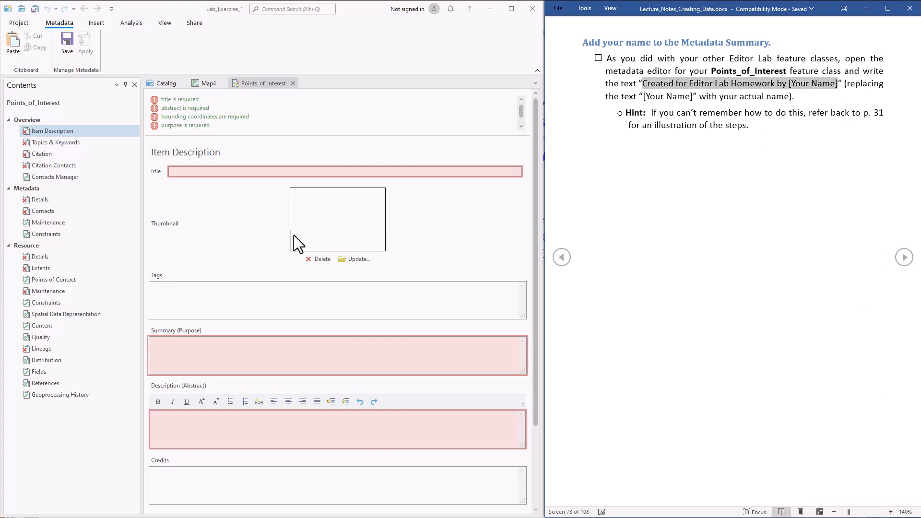
Step: In ArcGIS Pro, paste the copied text as the metadata summary, replace [Your Name] with the author's full name, save and close the metadata
{"action": "left_click", "coordinate": [247, 346]}
{"action": "key", "text": "ctrl+v"}
{"action": "left_click_drag", "start_coordinate": [247, 346], "coordinate": [295, 345]}
{"action": "type", "text": "Jeff Jenness"}
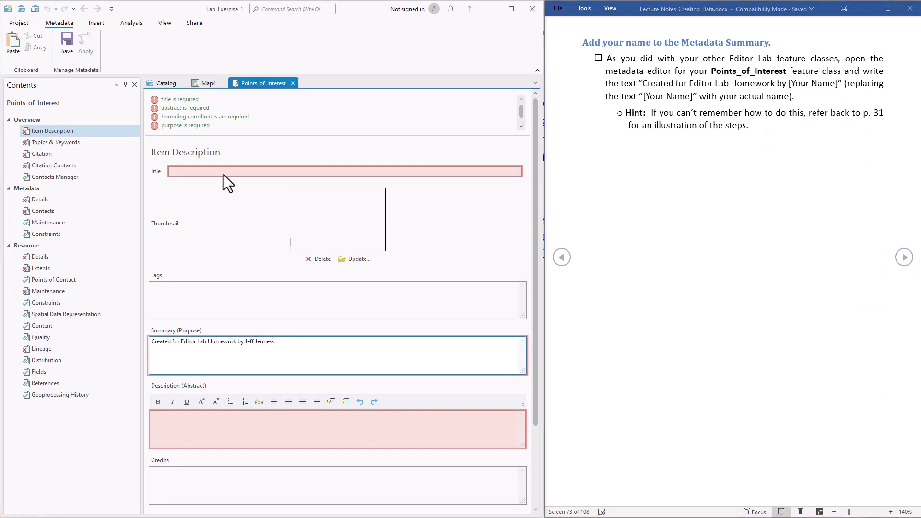
{"action": "left_click", "coordinate": [69, 43]}
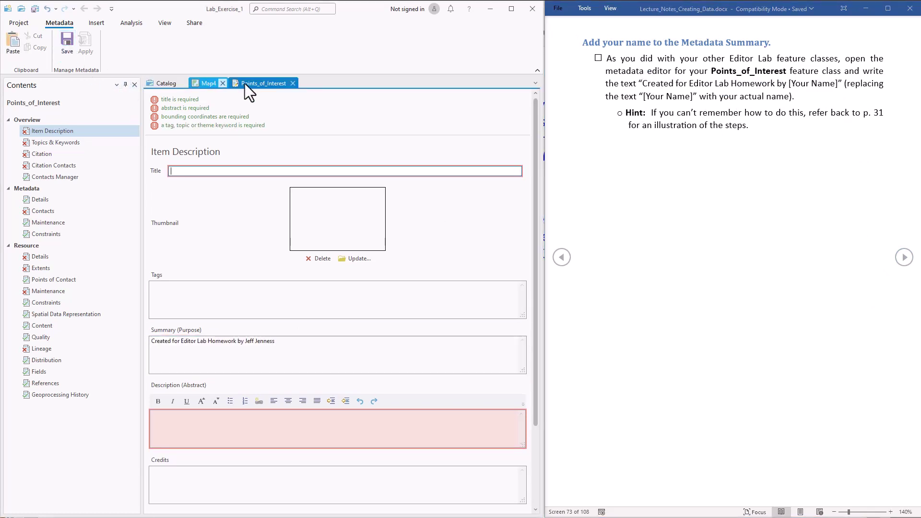
{"action": "left_click", "coordinate": [292, 84]}
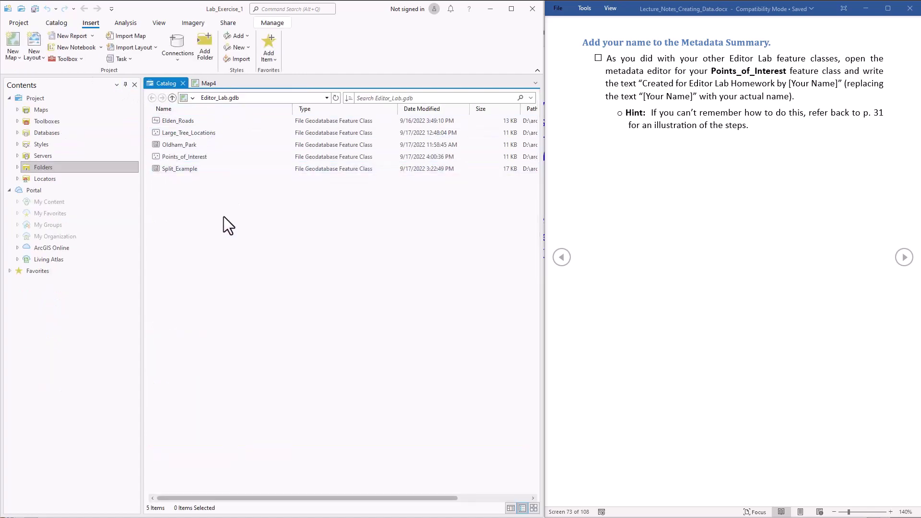
Step: Show the metadata details of Points_of_Interest in the catalog view to check its summary
{"action": "left_click", "coordinate": [205, 158]}
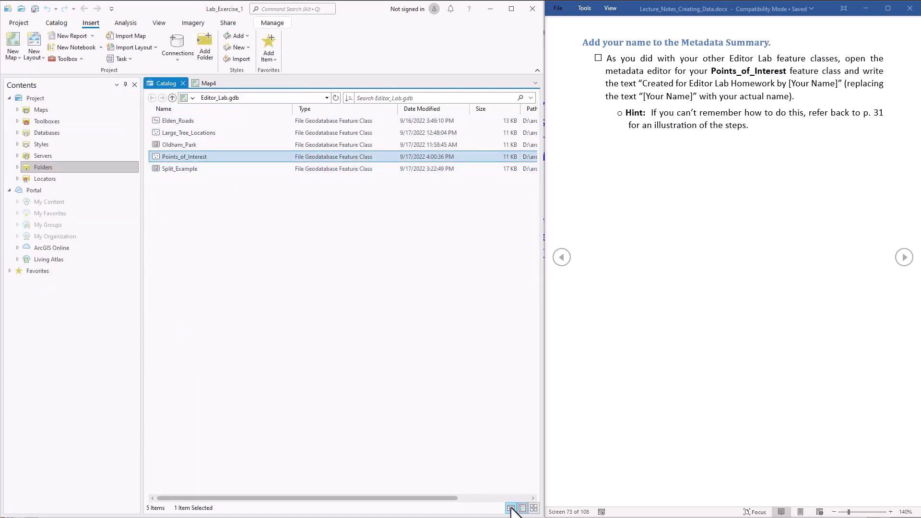
{"action": "left_click", "coordinate": [511, 508]}
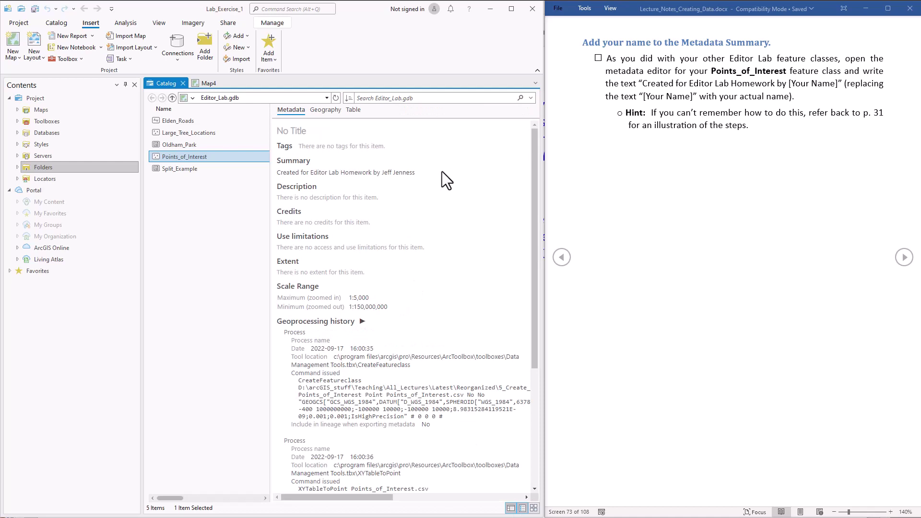